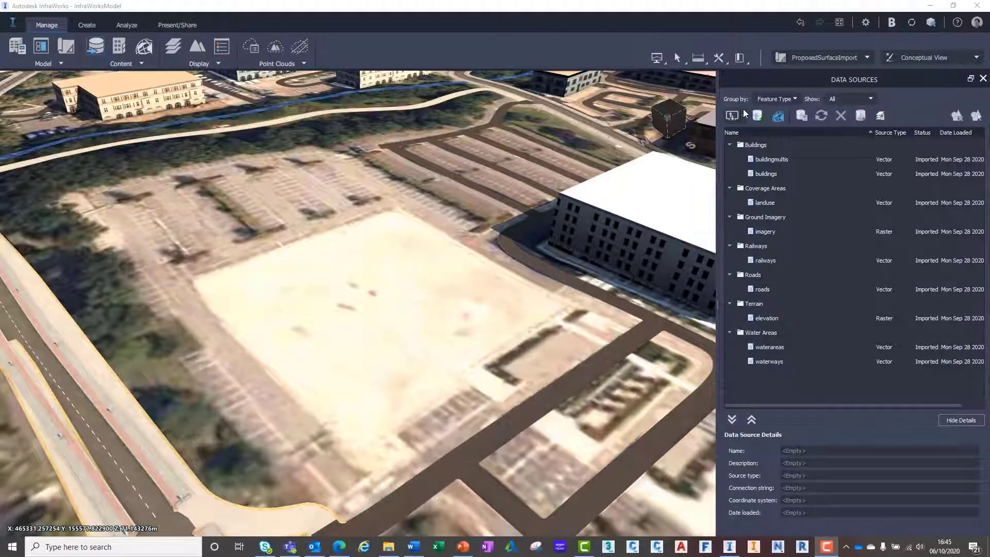
Choose Civil3DModel.dwg from the Models folder as a new Autodesk Civil 3D DWG data source.
{"action": "left_click", "coordinate": [743, 110]}
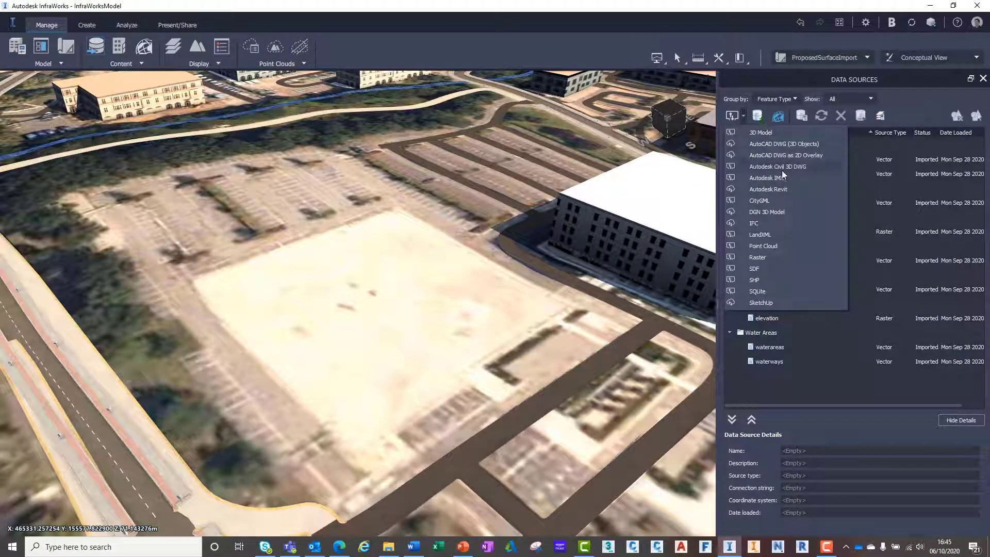
{"action": "left_click", "coordinate": [818, 166]}
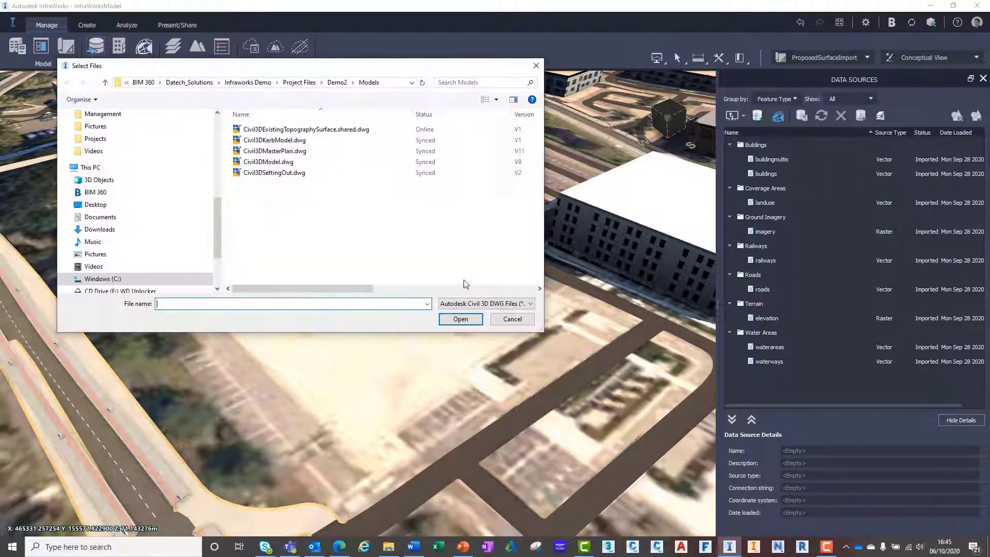
{"action": "left_click", "coordinate": [281, 164]}
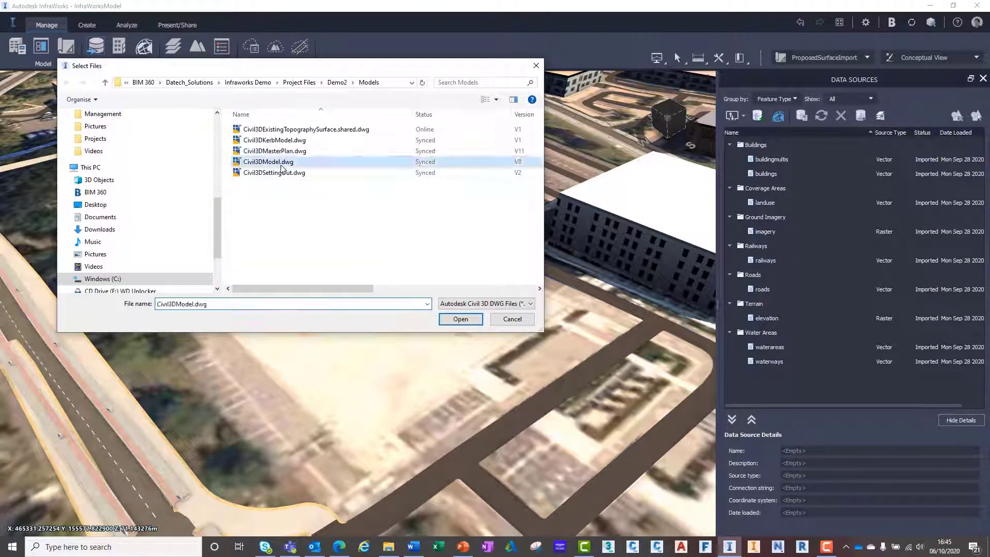
Import only ProposedSurfaceCarPark and ProposedSurfaceLandscape, excluding ROADS, existing ground, CutOut and combined surfaces.
{"action": "left_click", "coordinate": [460, 325]}
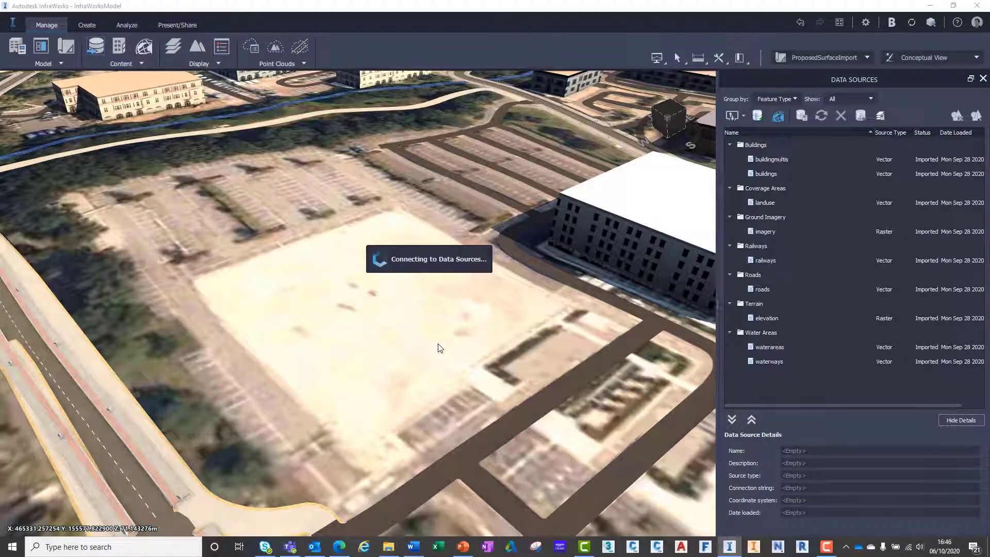
{"action": "left_click", "coordinate": [398, 170]}
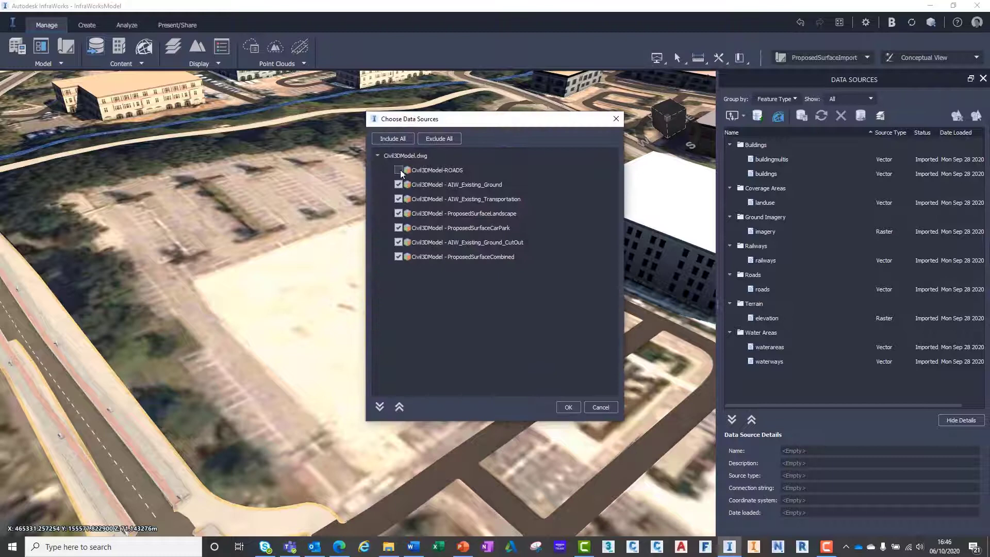
{"action": "left_click", "coordinate": [398, 199]}
{"action": "left_click", "coordinate": [398, 242]}
{"action": "left_click", "coordinate": [398, 257]}
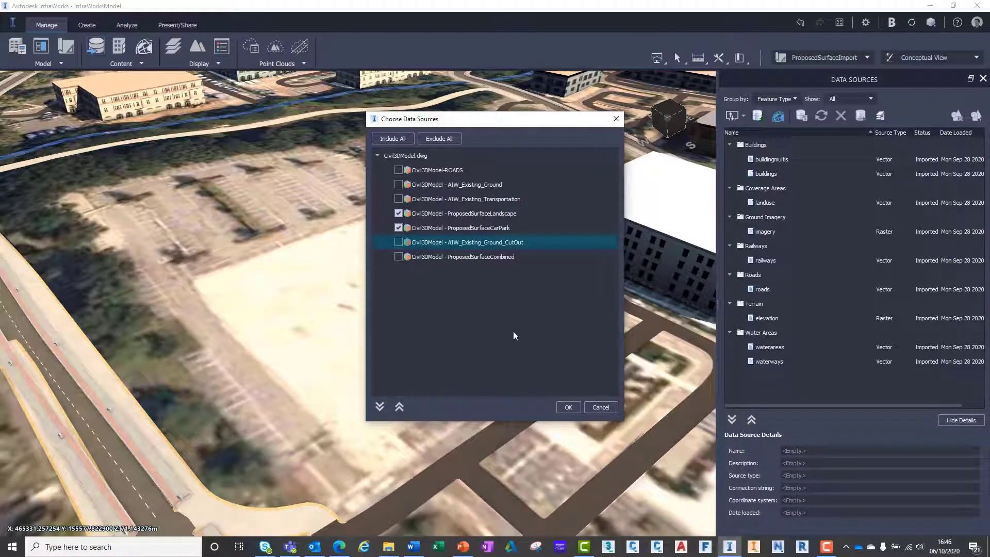
{"action": "left_click", "coordinate": [568, 407]}
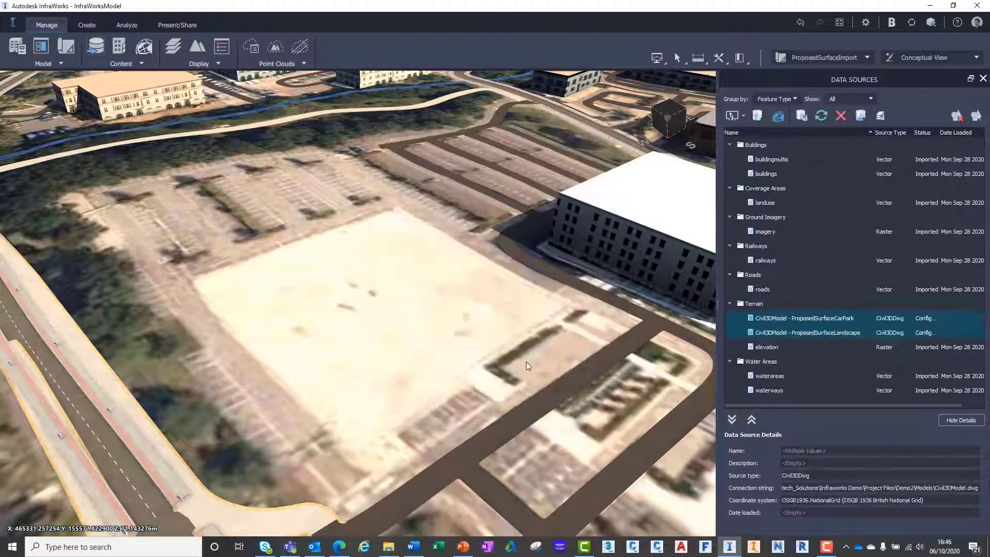
Configure the ProposedSurfaceCarPark source and import it with Close & Refresh.
{"action": "left_click", "coordinate": [761, 313]}
{"action": "right_click", "coordinate": [771, 317]}
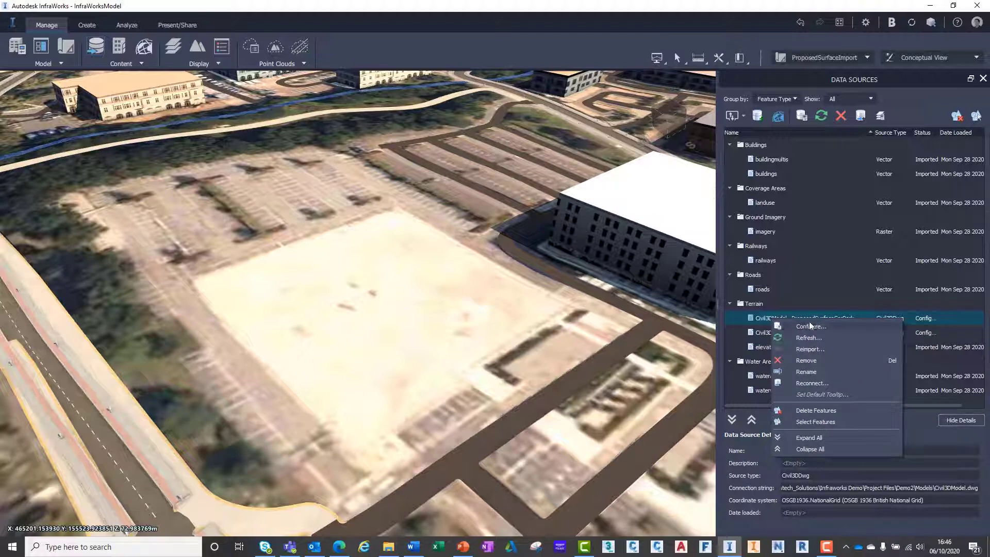
{"action": "left_click", "coordinate": [809, 322]}
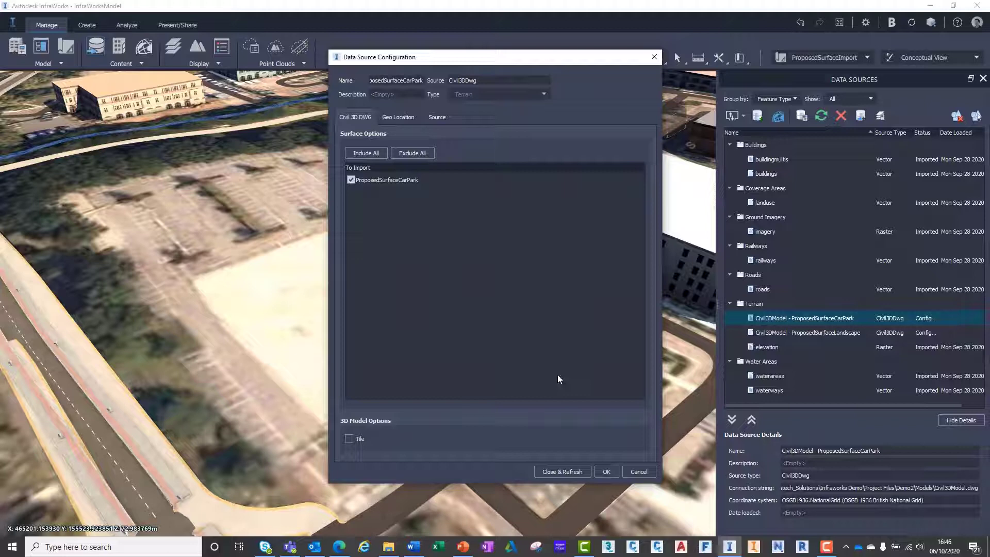
{"action": "left_click", "coordinate": [556, 469]}
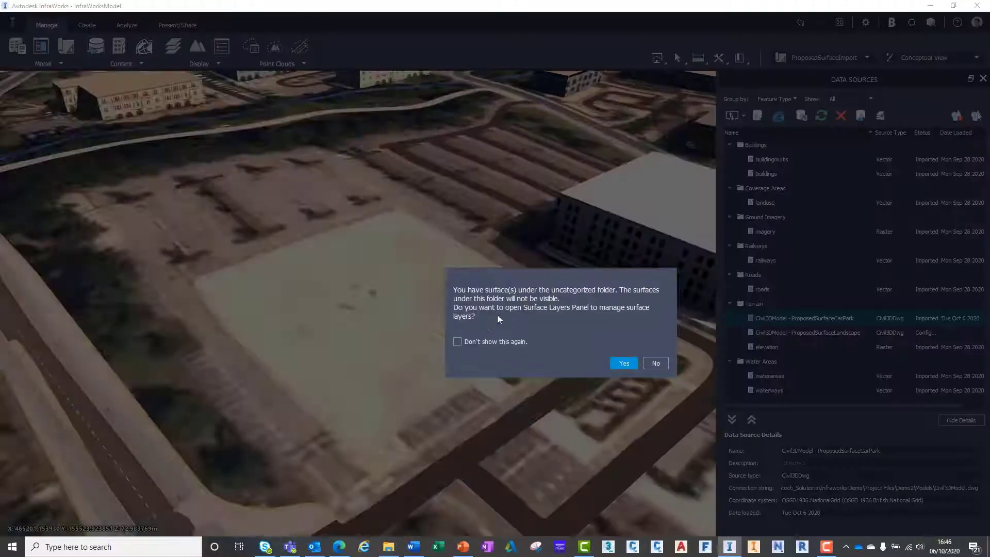
Place ProposedSurfaceCarPark in the Ground Surface layer, make it visible and apply the layers.
{"action": "left_click", "coordinate": [624, 363]}
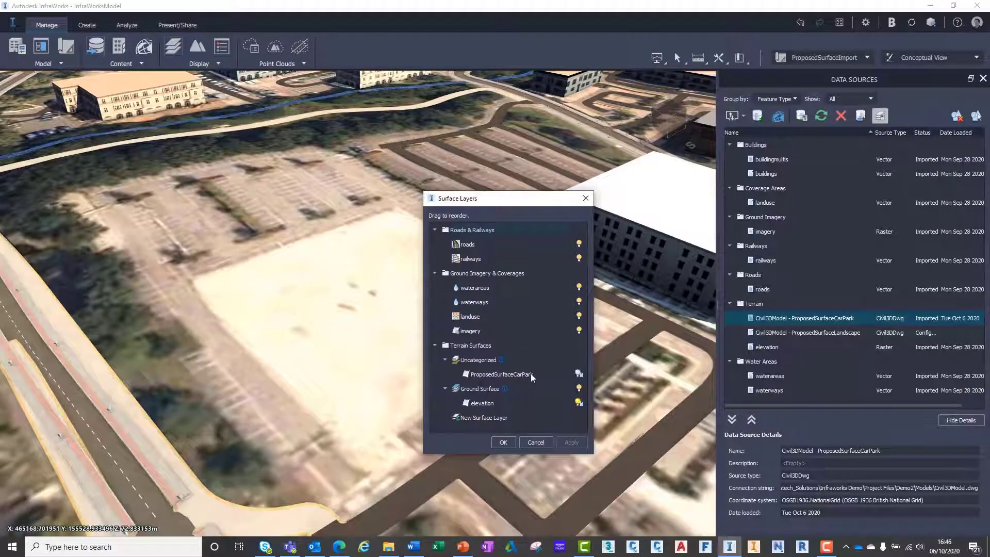
{"action": "left_click_drag", "start_coordinate": [522, 376], "coordinate": [513, 402]}
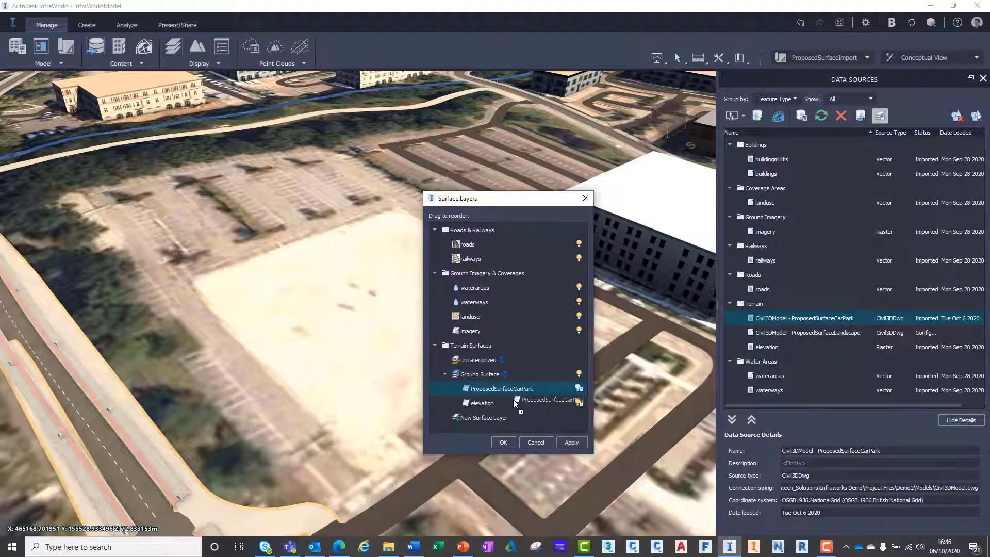
{"action": "left_click", "coordinate": [578, 388]}
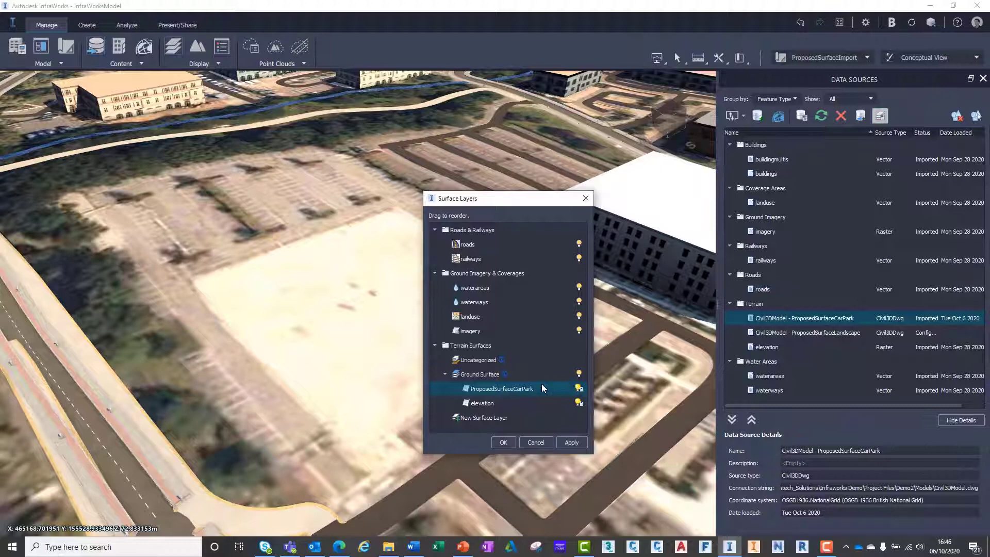
{"action": "left_click", "coordinate": [571, 443]}
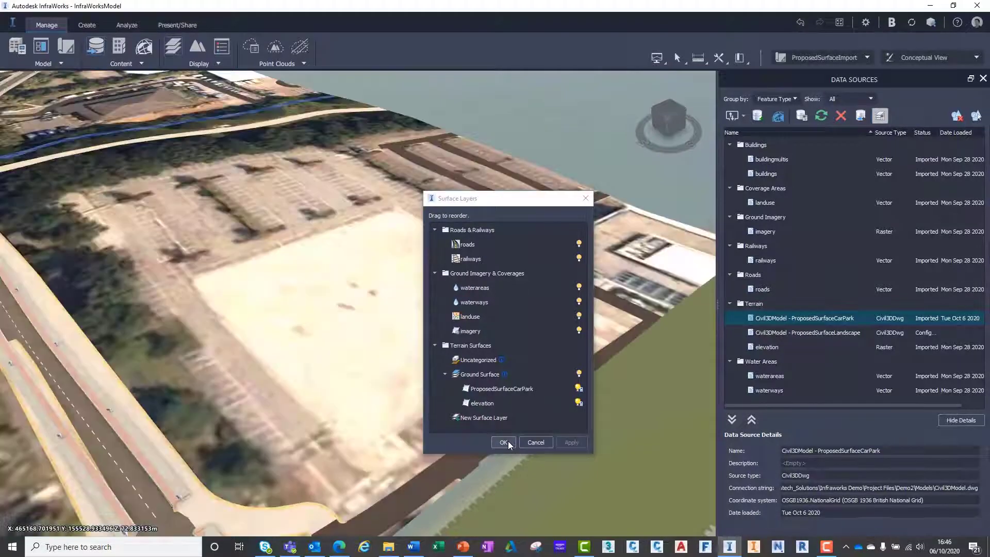
{"action": "left_click", "coordinate": [504, 442]}
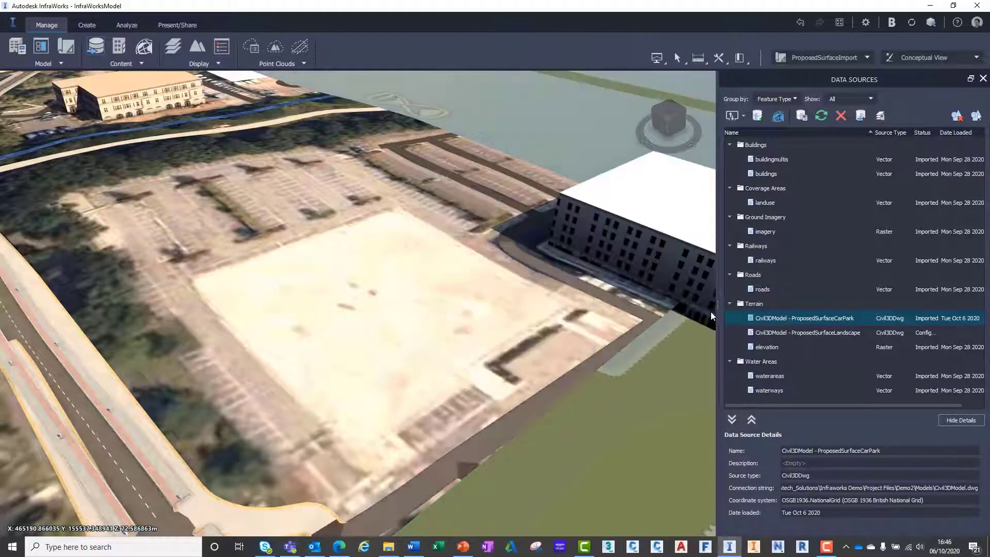
{"action": "left_click", "coordinate": [803, 332]}
Import ProposedSurfaceLandscape and keep it above ProposedSurfaceCarPark in the Ground Surface layer.
{"action": "right_click", "coordinate": [803, 333]}
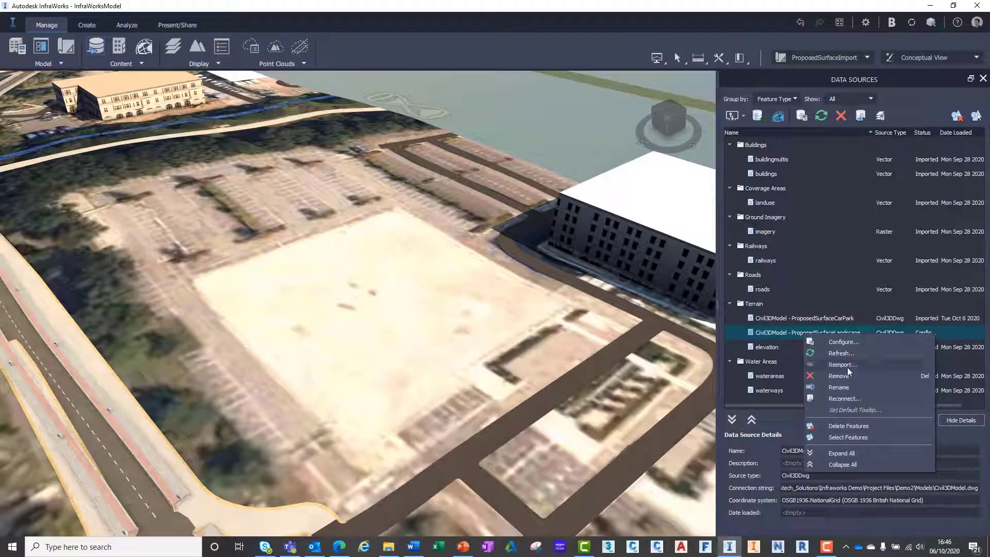
{"action": "left_click", "coordinate": [857, 338]}
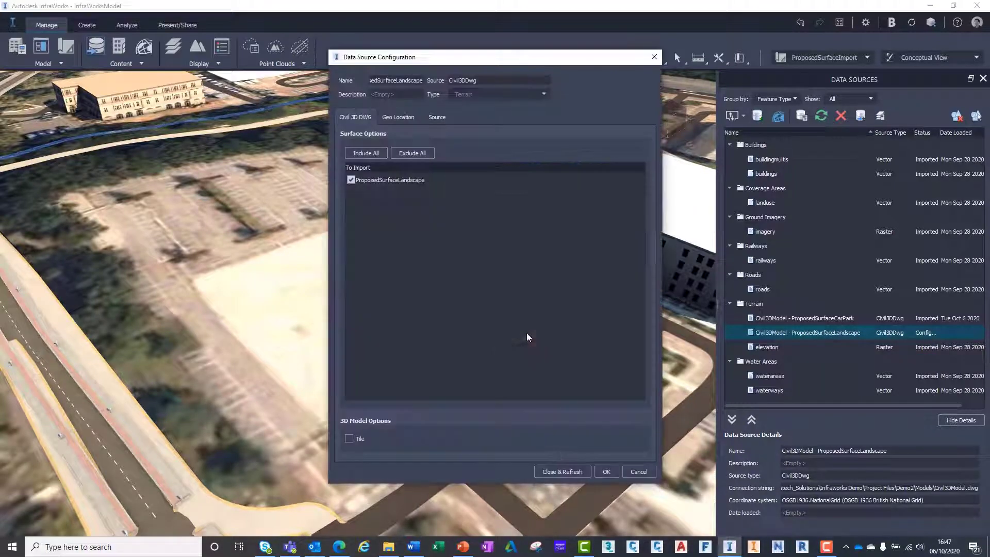
{"action": "left_click", "coordinate": [559, 470]}
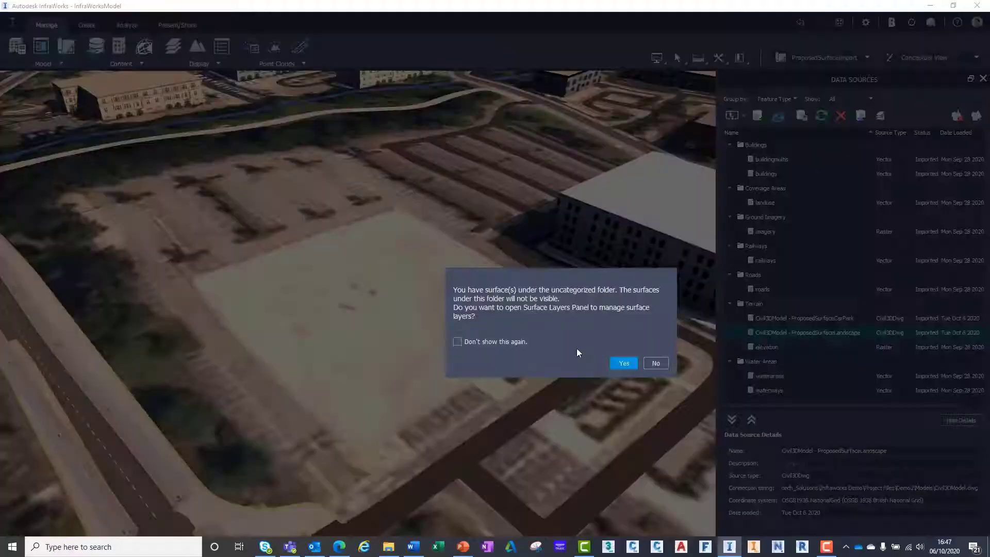
{"action": "left_click", "coordinate": [622, 363]}
{"action": "left_click", "coordinate": [572, 443]}
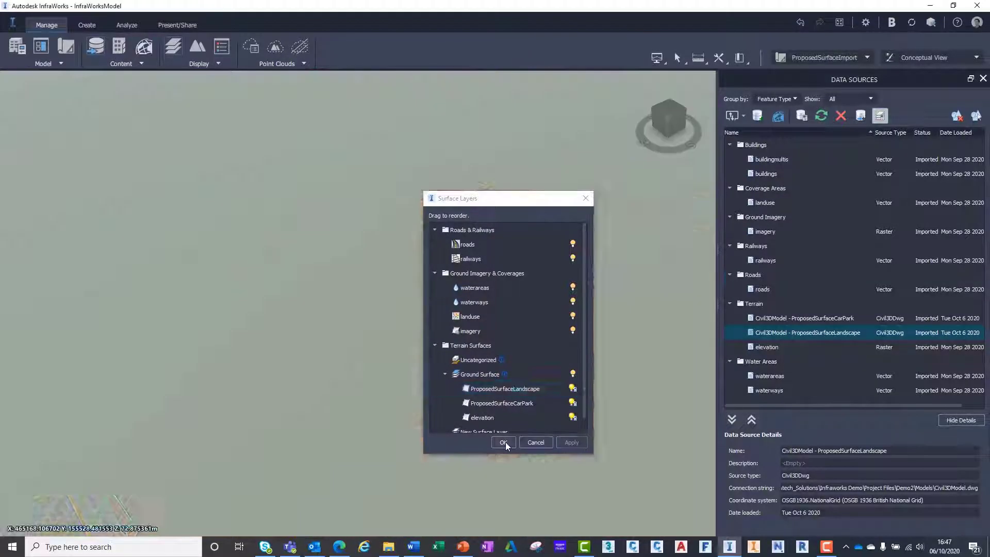
{"action": "left_click", "coordinate": [505, 442]}
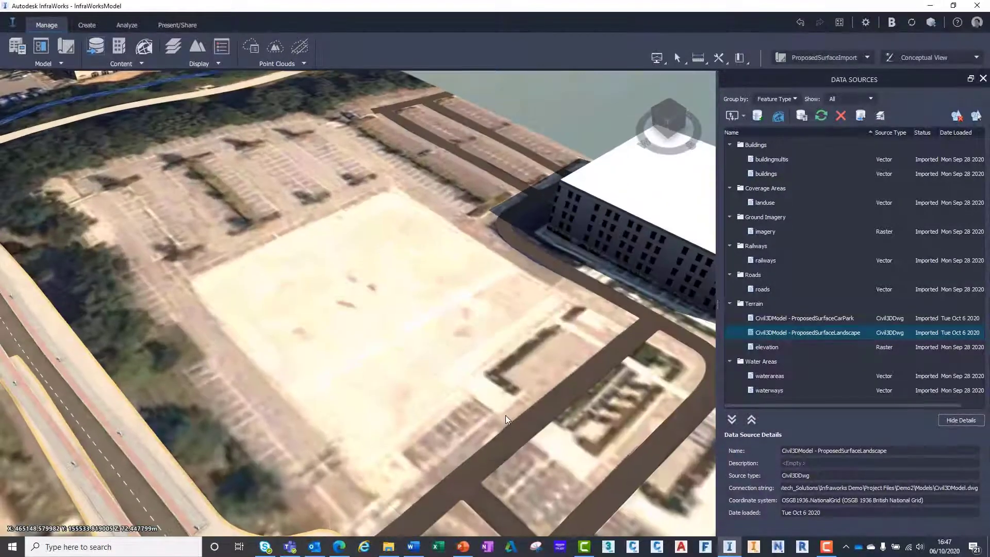
{"action": "middle_click_drag", "start_coordinate": [505, 415], "coordinate": [545, 366]}
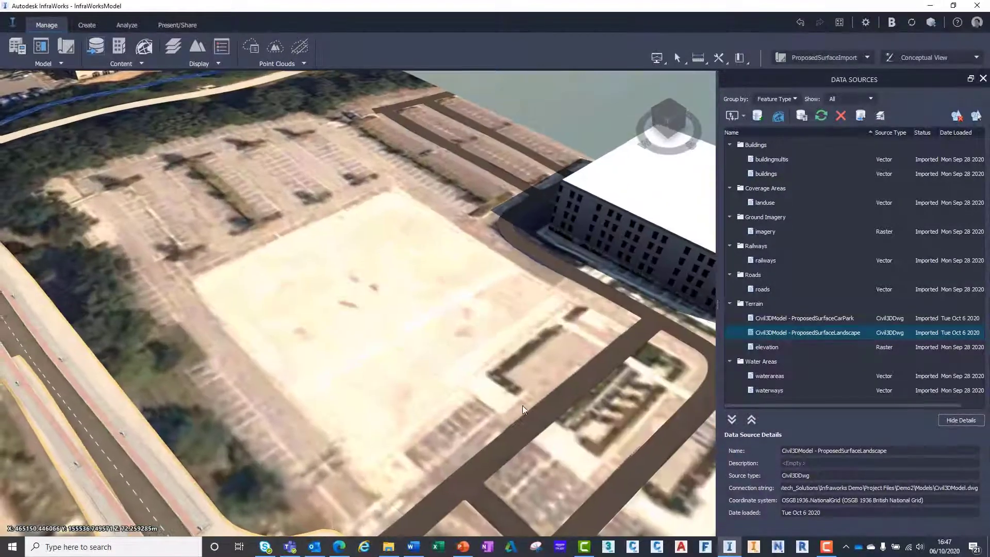
{"action": "scroll", "coordinate": [544, 366], "scroll_direction": "up", "scroll_amount": 3}
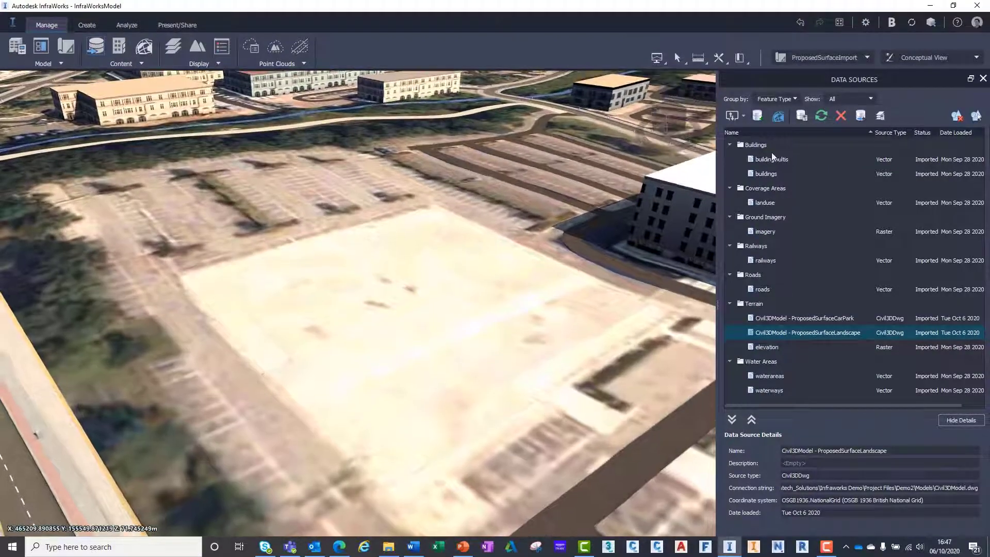
Add Civil3DKerbModel.dwg as a 3D Model data source, dismissing the xref warning.
{"action": "left_click", "coordinate": [743, 116]}
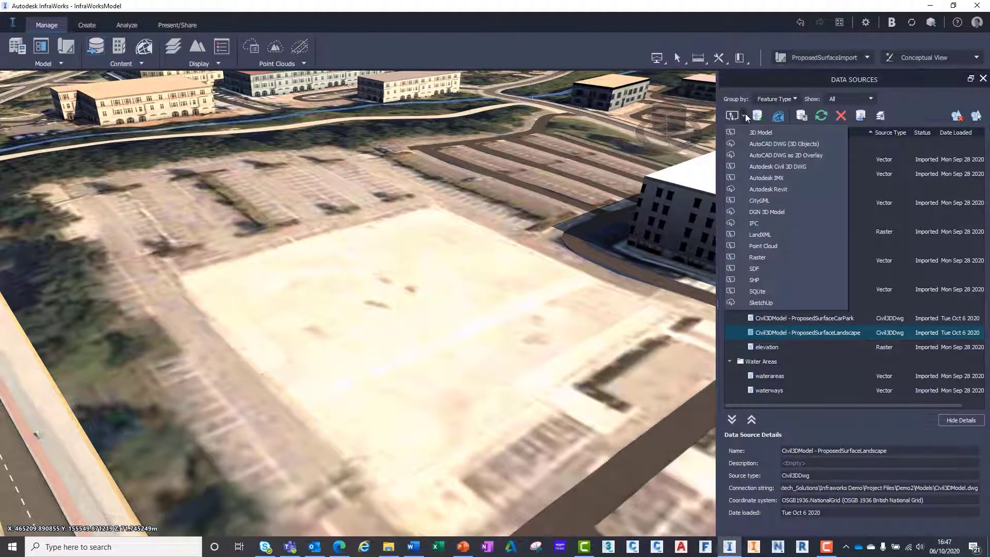
{"action": "left_click", "coordinate": [778, 141]}
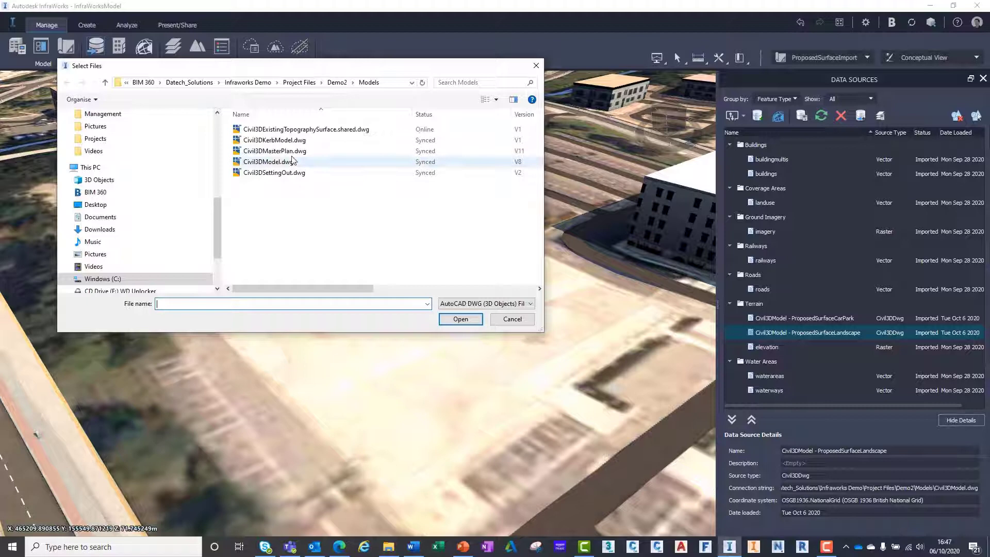
{"action": "left_click", "coordinate": [287, 140]}
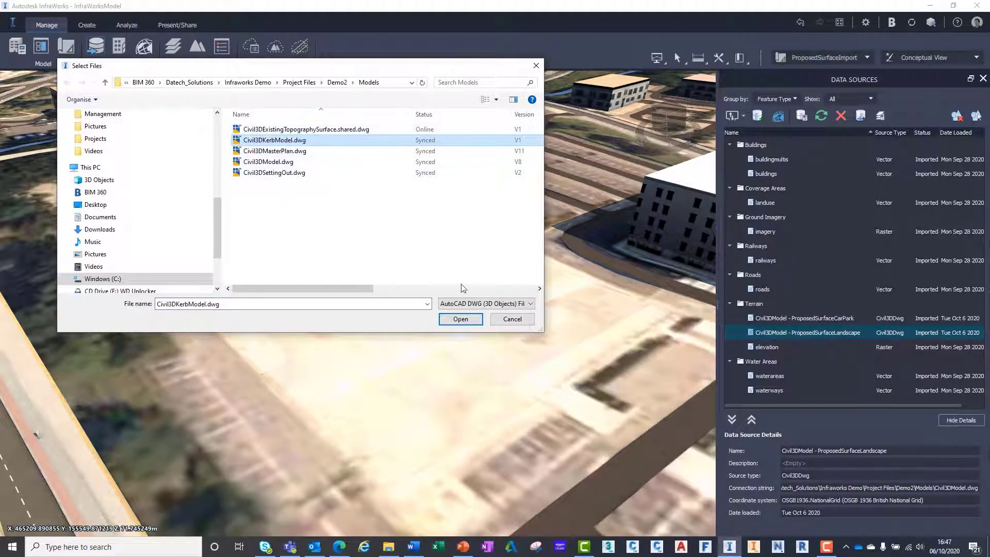
{"action": "left_click", "coordinate": [462, 318]}
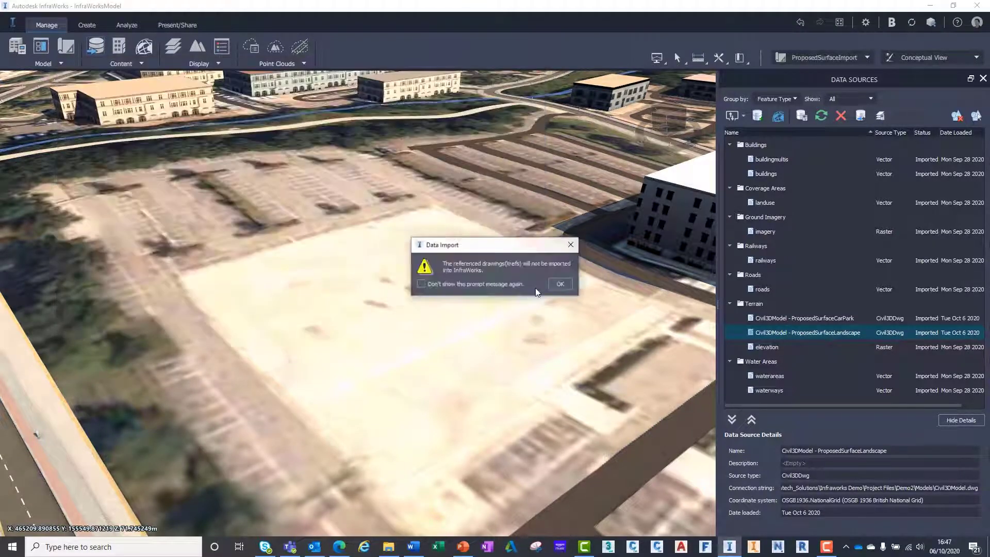
{"action": "left_click", "coordinate": [561, 286]}
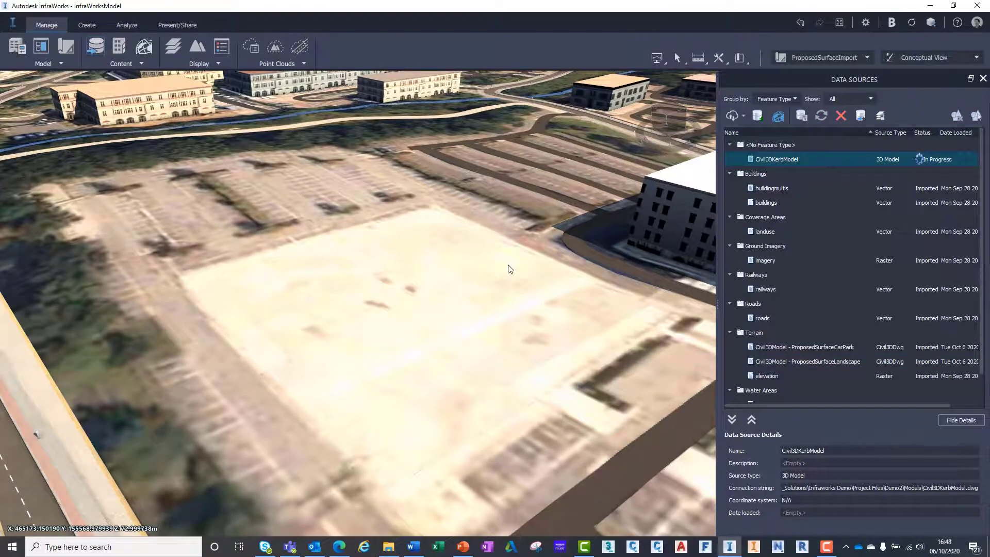
Set the kerb model source's type to City Furniture with a matching coordinate system, then refresh.
{"action": "double_click", "coordinate": [800, 163]}
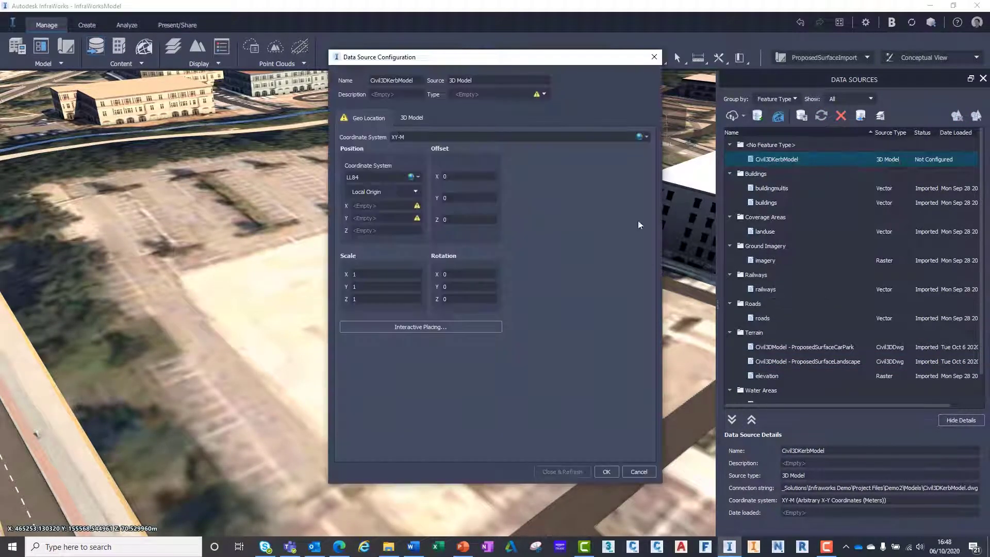
{"action": "left_click", "coordinate": [544, 94]}
{"action": "left_click", "coordinate": [470, 113]}
{"action": "left_click", "coordinate": [646, 137]}
{"action": "left_click", "coordinate": [670, 150]}
{"action": "left_click", "coordinate": [431, 117]}
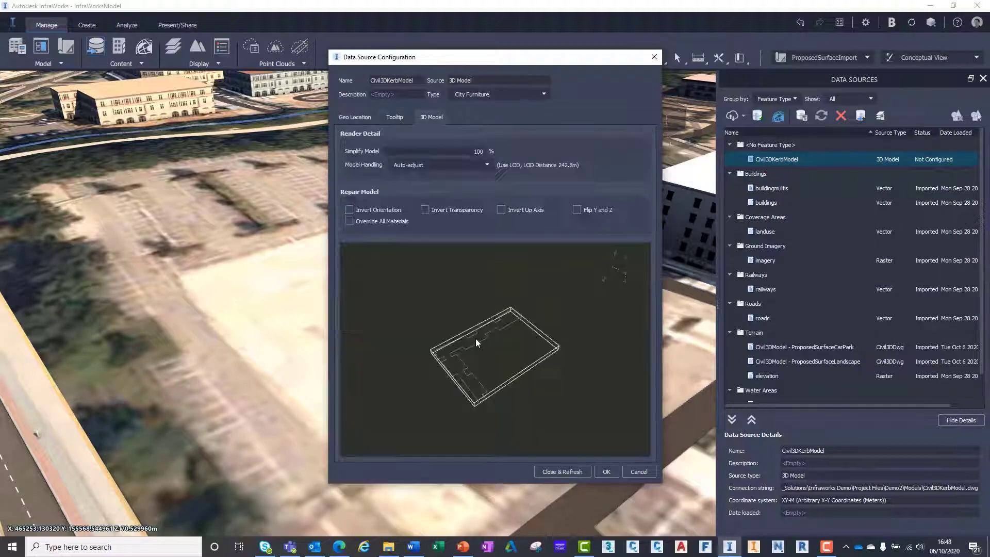
{"action": "scroll", "coordinate": [477, 343], "scroll_direction": "up", "scroll_amount": 3}
{"action": "left_click", "coordinate": [354, 117]}
{"action": "left_click", "coordinate": [562, 471]}
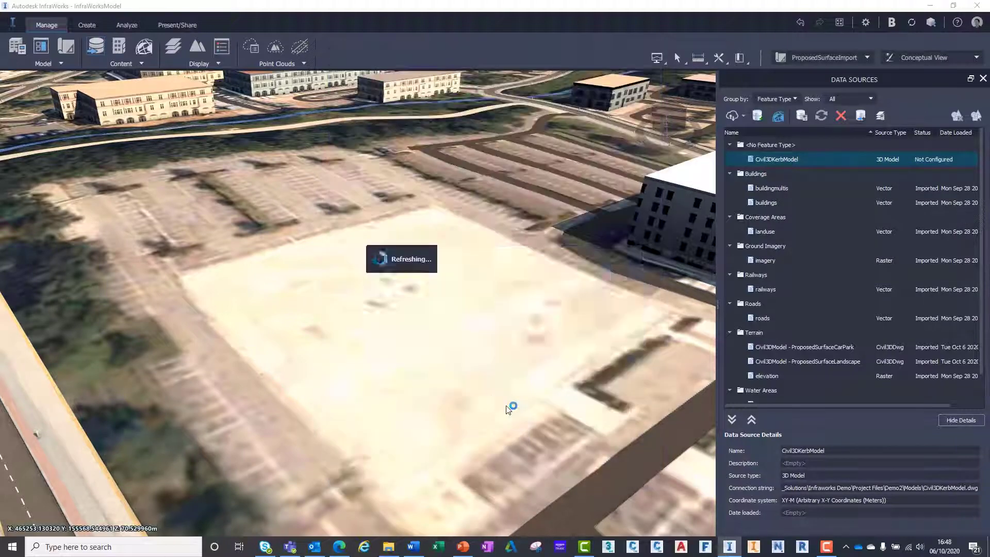
Zoom out and orbit the view around the car park.
{"action": "scroll", "coordinate": [479, 399], "scroll_direction": "down", "scroll_amount": 3}
{"action": "scroll", "coordinate": [448, 393], "scroll_direction": "down", "scroll_amount": 3}
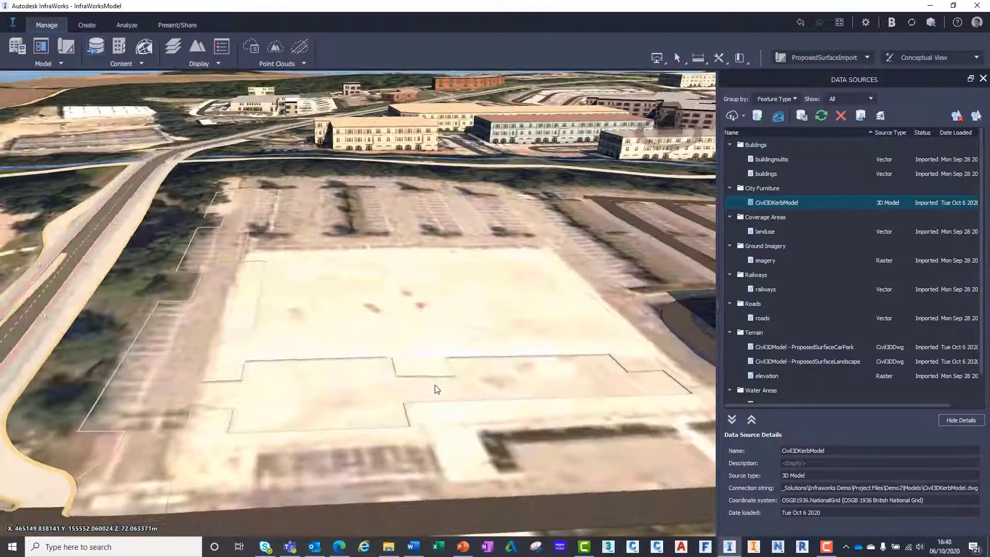
{"action": "mouse_move", "coordinate": [437, 389]}
{"action": "middle_mouse_down", "text": "shift"}
{"action": "mouse_move", "coordinate": [459, 378]}
{"action": "mouse_move", "coordinate": [484, 336]}
{"action": "mouse_move", "coordinate": [481, 344]}
{"action": "middle_mouse_up", "text": "shift"}
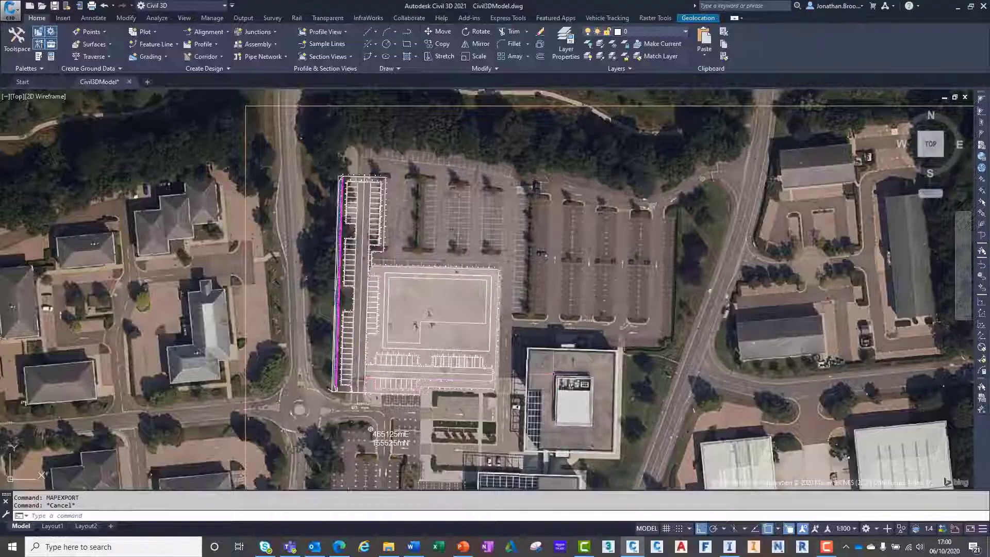
Start a MAPEXPORT to Civil3DCarParkBoundary.shp and select the car park boundary polyline.
{"action": "type", "text": "mapexport"}
{"action": "key", "text": "Return"}
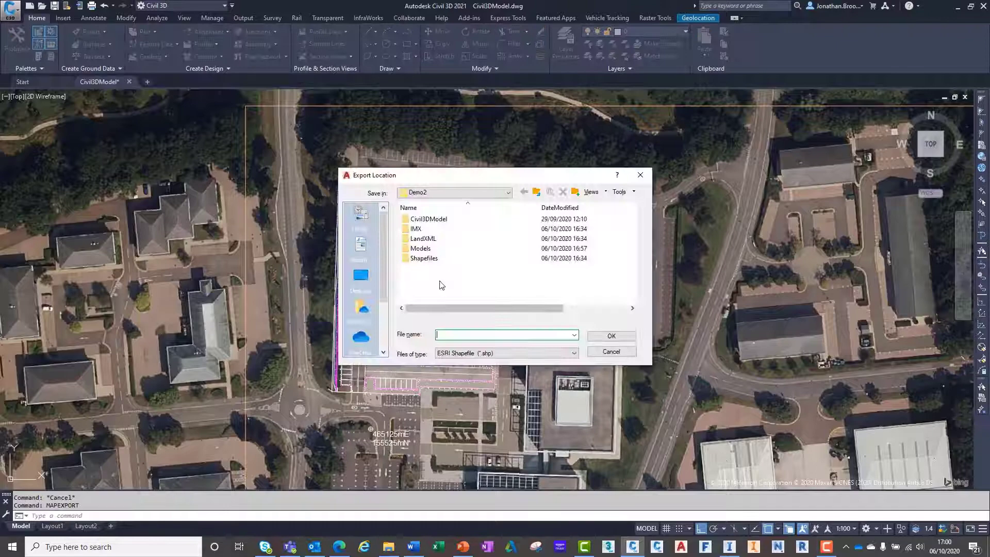
{"action": "type", "text": "Civil3DCarParkBoundary"}
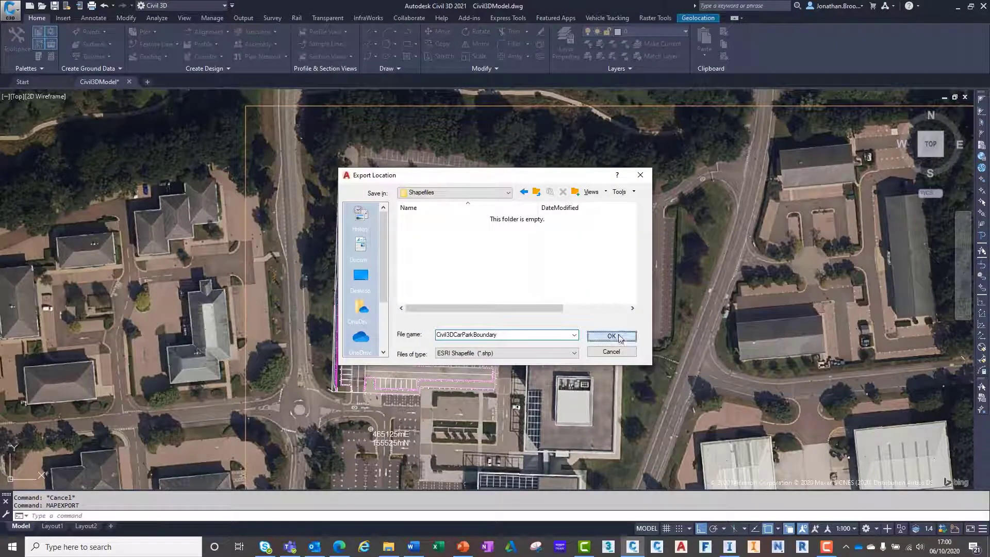
{"action": "left_click", "coordinate": [613, 335]}
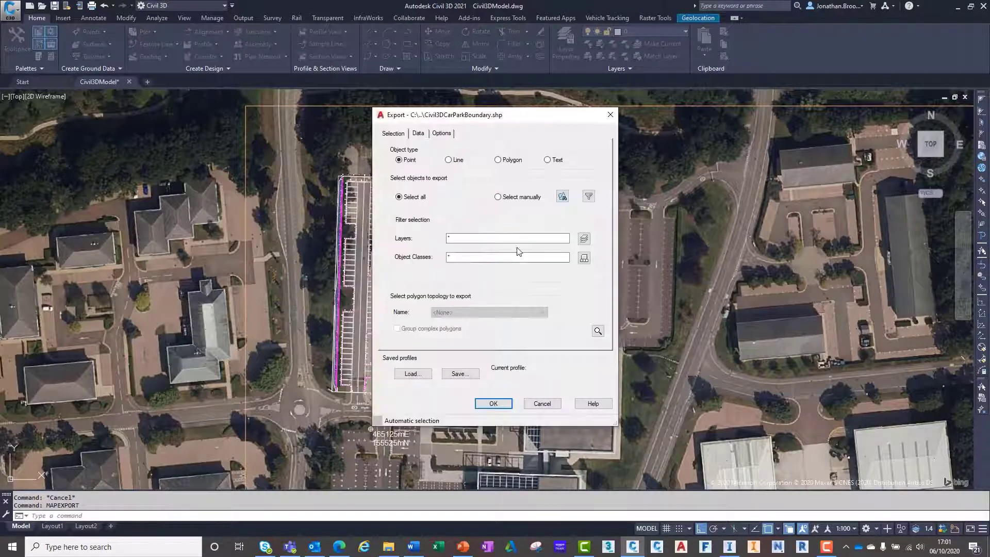
{"action": "left_click", "coordinate": [506, 201]}
{"action": "scroll", "coordinate": [413, 309], "scroll_direction": "up", "scroll_amount": 10}
{"action": "left_click", "coordinate": [378, 335]}
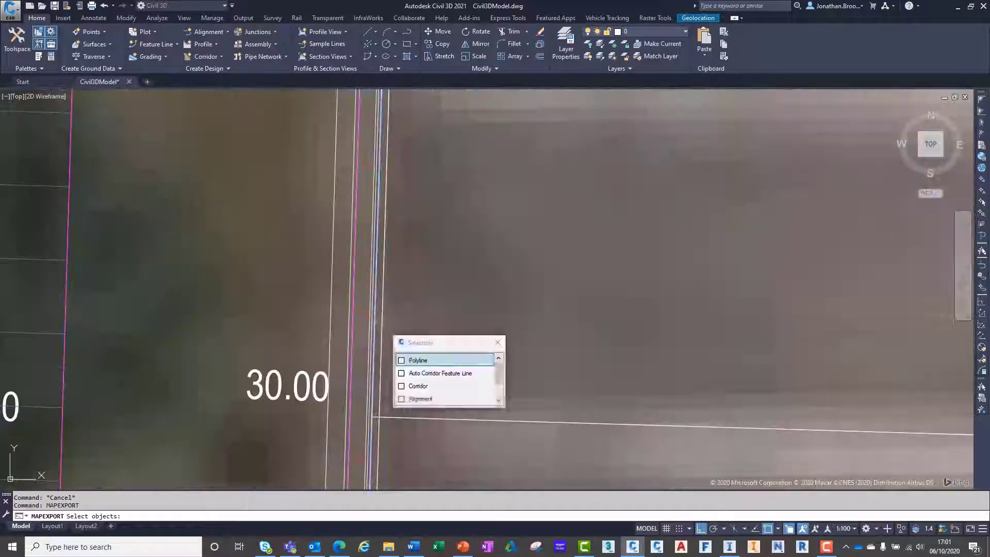
{"action": "key", "text": "Return"}
Treat closed polylines as polygons and export the car park boundary shapefile.
{"action": "left_click", "coordinate": [418, 133]}
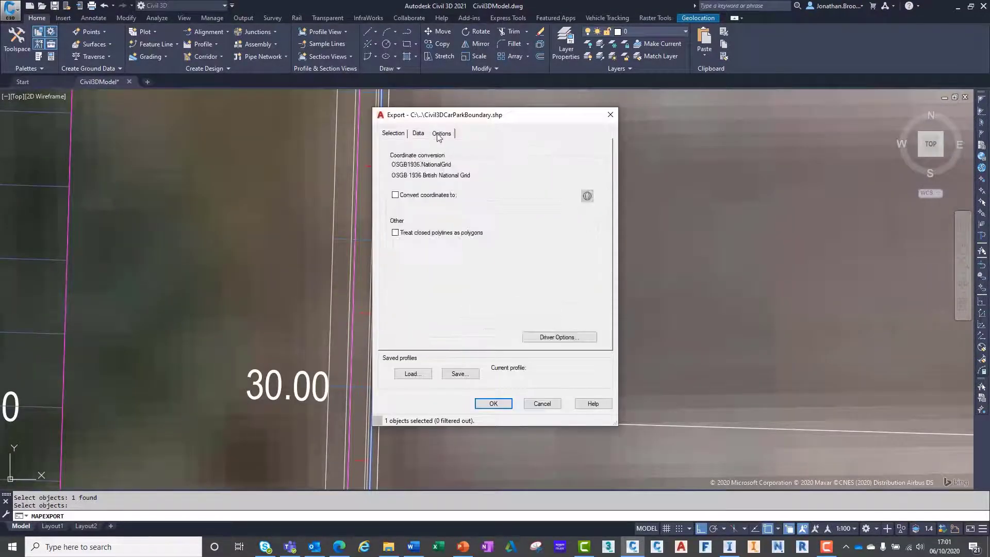
{"action": "left_click", "coordinate": [395, 232]}
{"action": "left_click", "coordinate": [493, 403]}
{"action": "scroll", "coordinate": [489, 327], "scroll_direction": "down", "scroll_amount": 8}
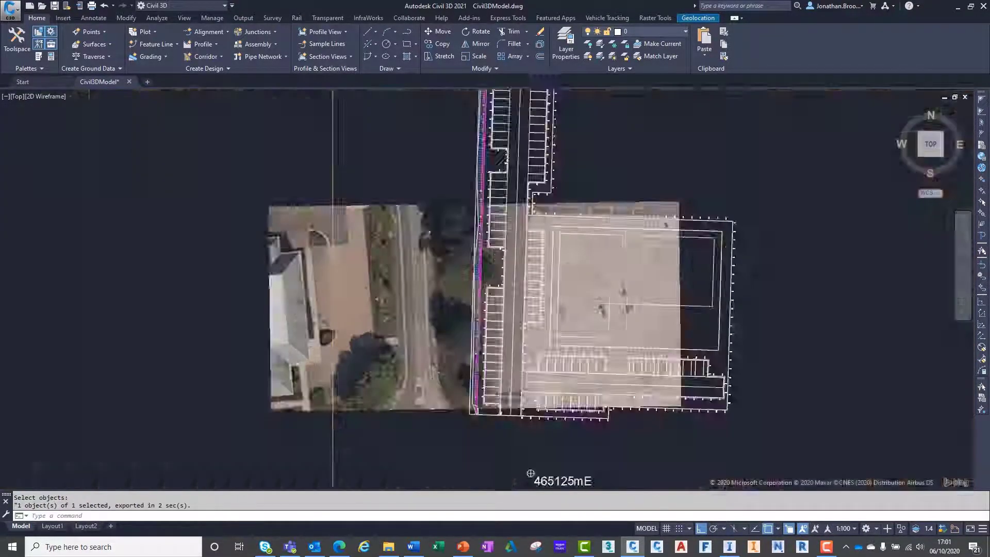
{"action": "left_click", "coordinate": [414, 432]}
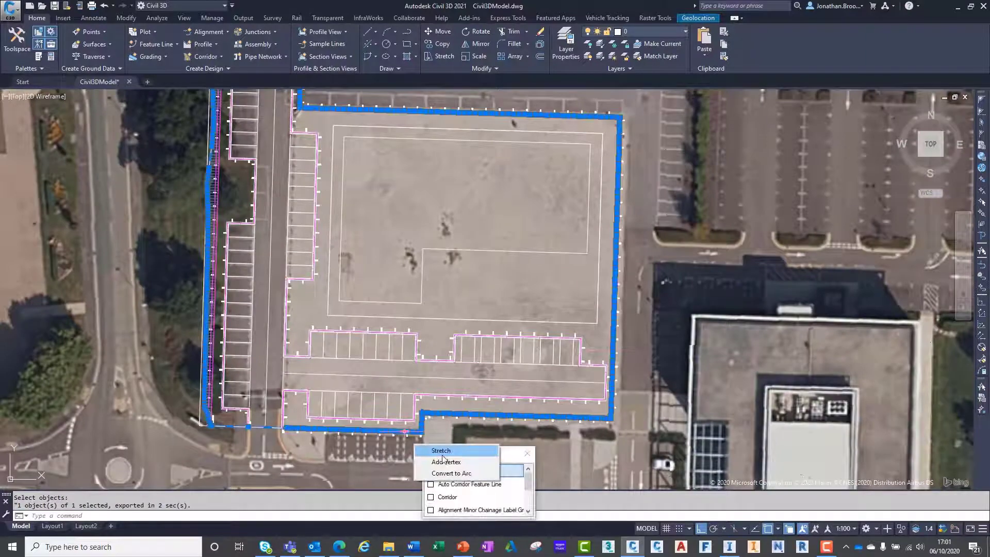
{"action": "scroll", "coordinate": [614, 412], "scroll_direction": "down", "scroll_amount": 3}
{"action": "scroll", "coordinate": [402, 475], "scroll_direction": "up", "scroll_amount": 3}
Start another MAPEXPORT with the file renamed to Civil3DLandscapeBoundary.shp.
{"action": "middle_click_drag", "start_coordinate": [402, 475], "coordinate": [409, 483]}
{"action": "key", "text": "Escape"}
{"action": "type", "text": "mapexport"}
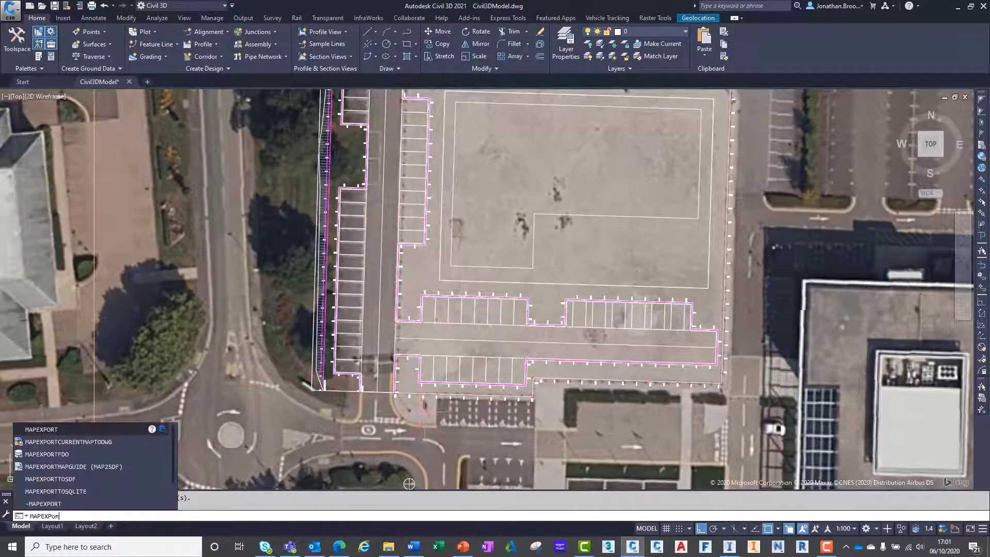
{"action": "key", "text": "Return"}
{"action": "left_click", "coordinate": [449, 218]}
{"action": "left_click_drag", "start_coordinate": [454, 335], "coordinate": [480, 334]}
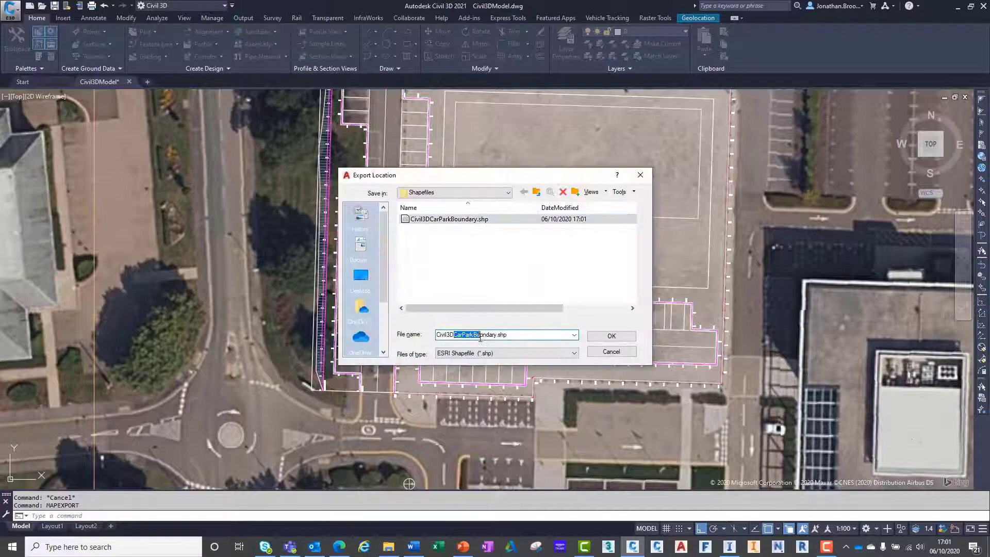
{"action": "type", "text": "Landscape"}
{"action": "left_click", "coordinate": [611, 335]}
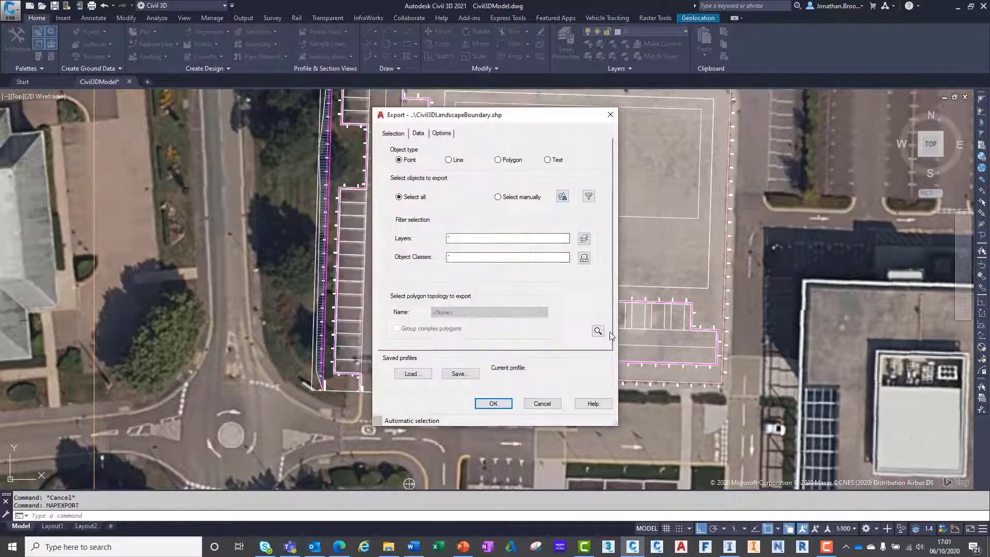
Export the landscape boundary line as Polygon geometry.
{"action": "left_click", "coordinate": [498, 160]}
{"action": "left_click", "coordinate": [510, 200]}
{"action": "scroll", "coordinate": [409, 483], "scroll_direction": "up", "scroll_amount": 5}
{"action": "left_click", "coordinate": [740, 206]}
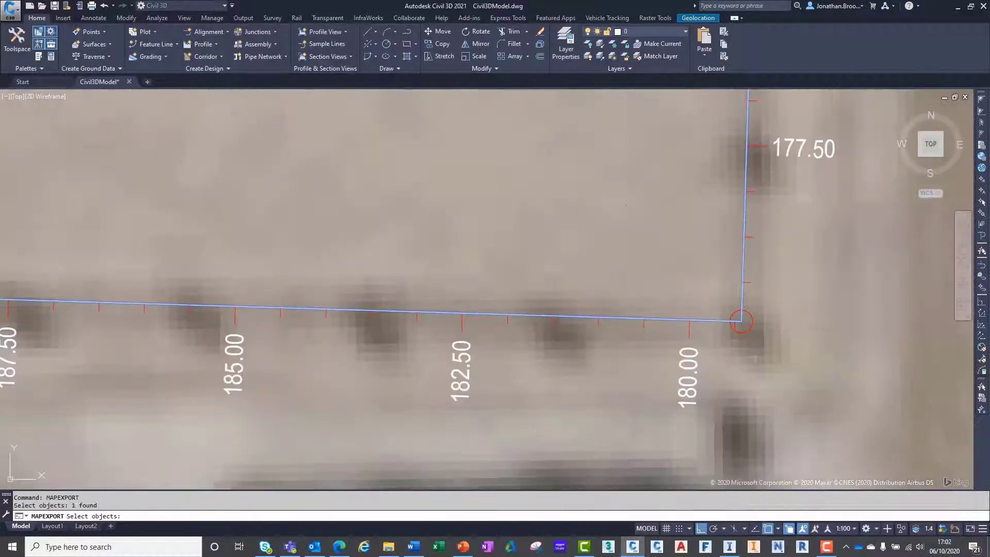
{"action": "scroll", "coordinate": [522, 382], "scroll_direction": "down", "scroll_amount": 5}
{"action": "key", "text": "Return"}
{"action": "left_click", "coordinate": [441, 133]}
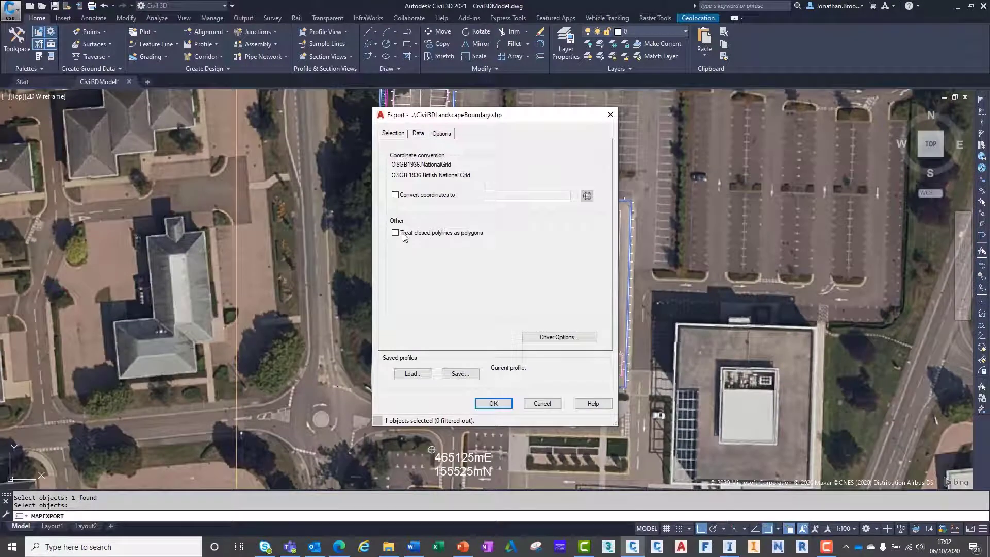
{"action": "left_click", "coordinate": [502, 405]}
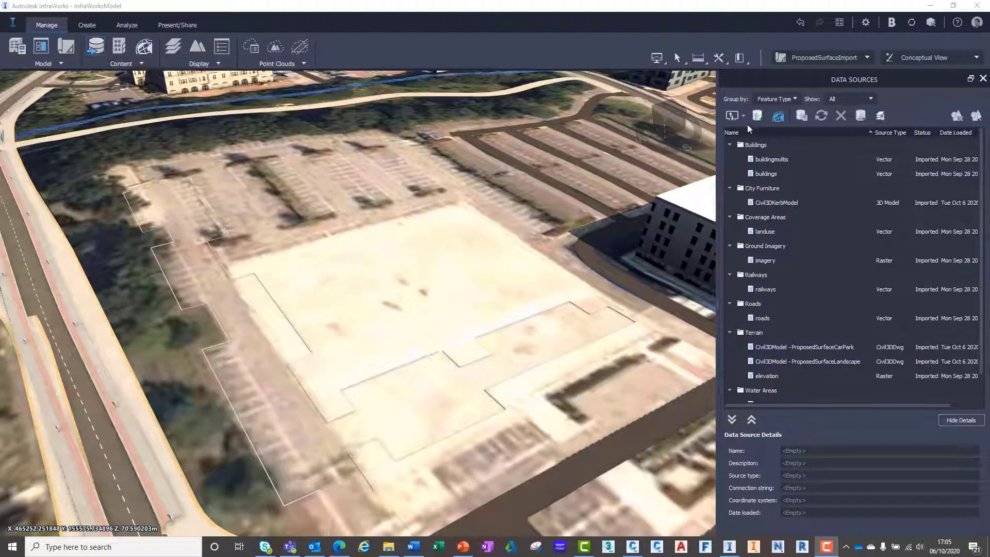
Add Civil3DLandscapeBoundary.shp as a SHP data source typed Coverage Areas.
{"action": "left_click", "coordinate": [745, 116]}
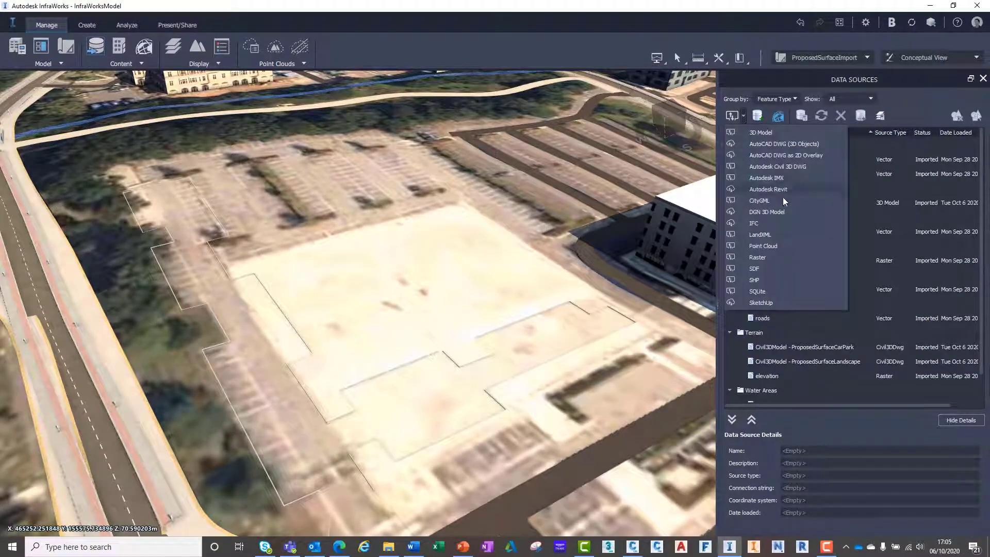
{"action": "left_click", "coordinate": [754, 280]}
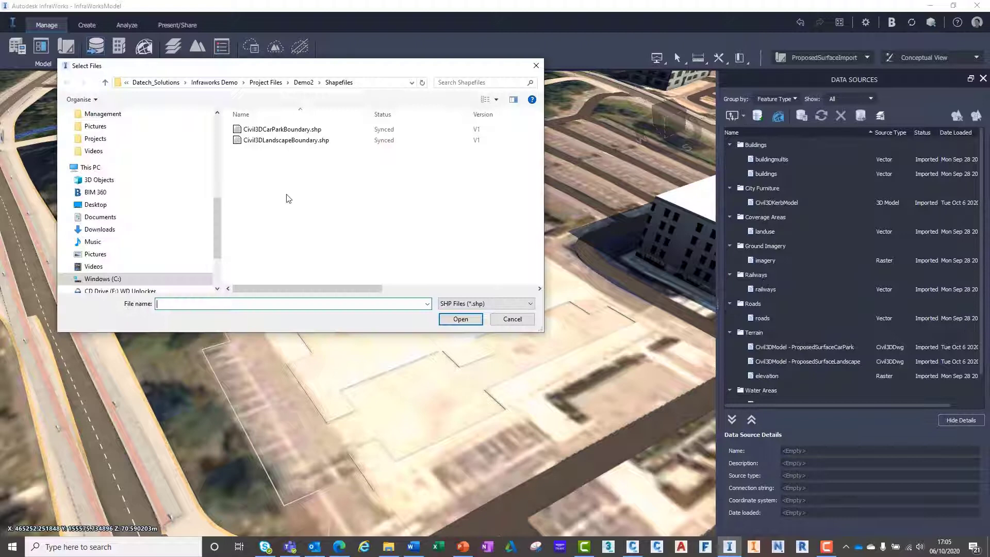
{"action": "left_click", "coordinate": [286, 140]}
{"action": "left_click", "coordinate": [460, 319]}
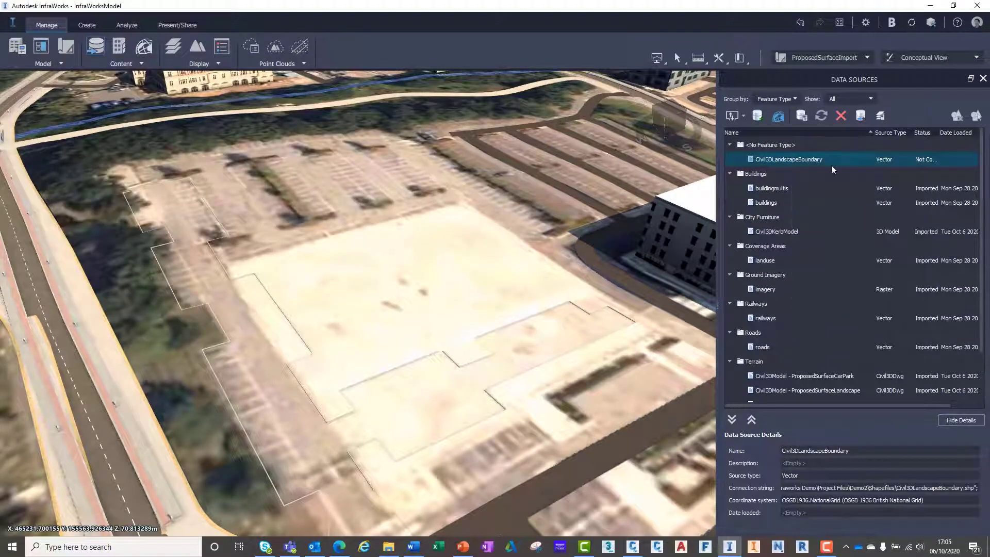
{"action": "double_click", "coordinate": [831, 164]}
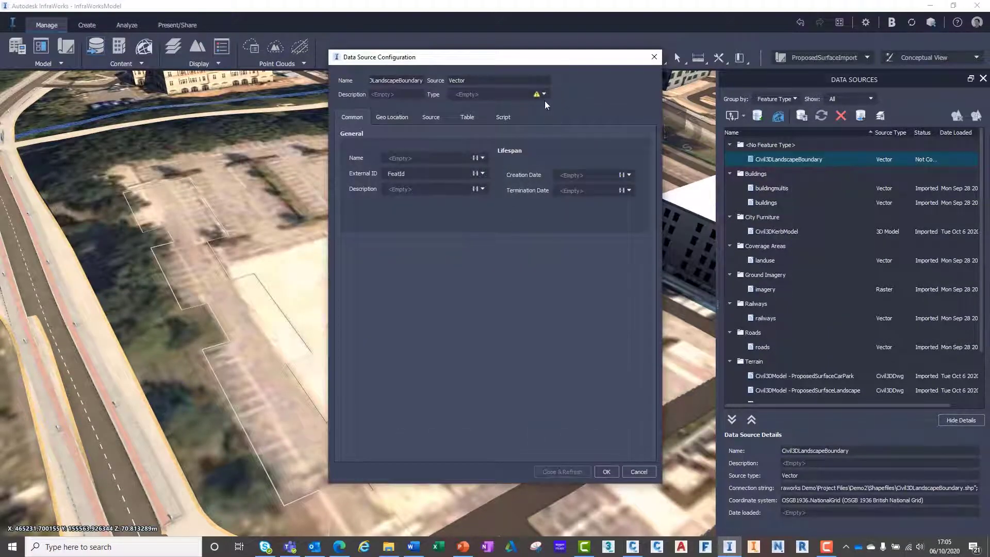
{"action": "left_click", "coordinate": [544, 93]}
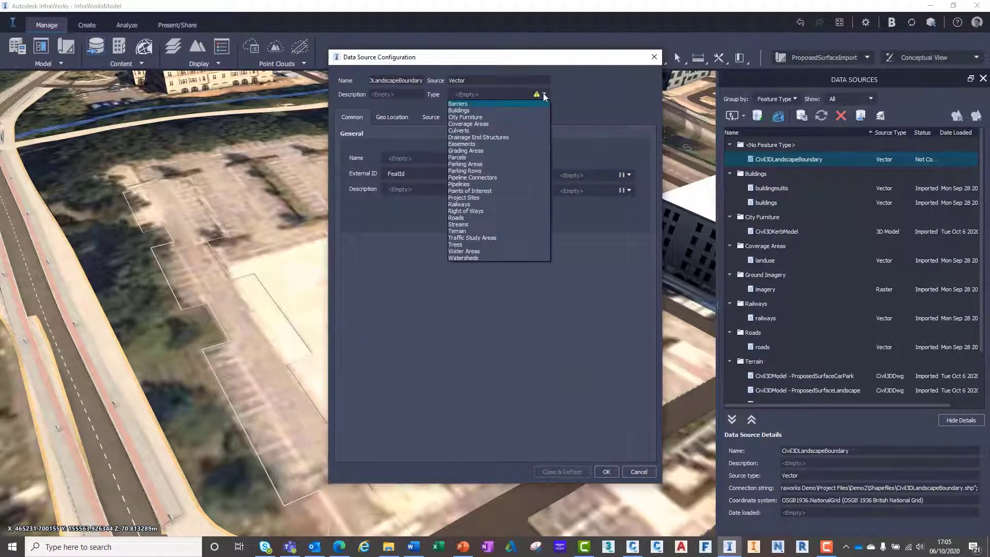
{"action": "left_click", "coordinate": [484, 124]}
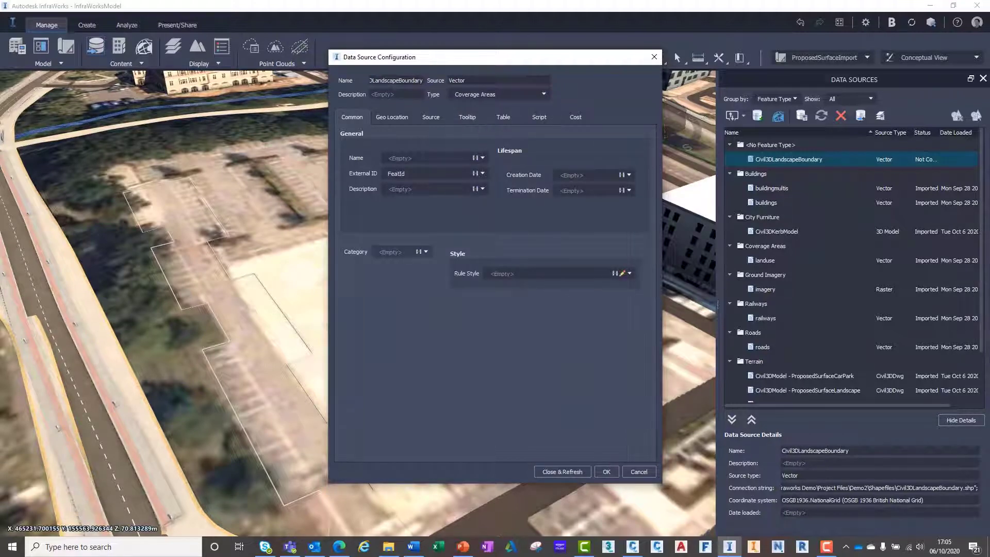
Style the landscape coverage with the Material/Terrain Grass material and refresh.
{"action": "left_click", "coordinate": [623, 274]}
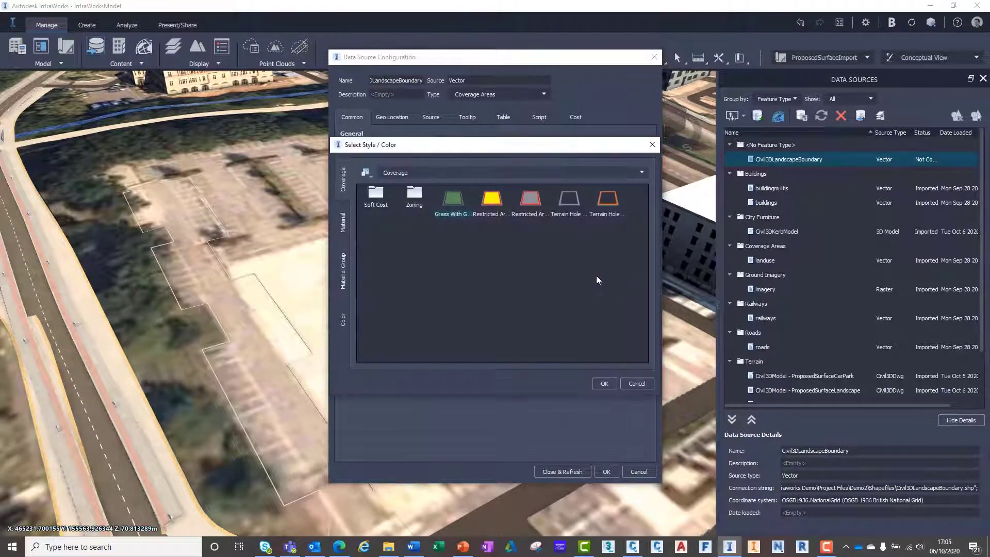
{"action": "left_click", "coordinate": [345, 227]}
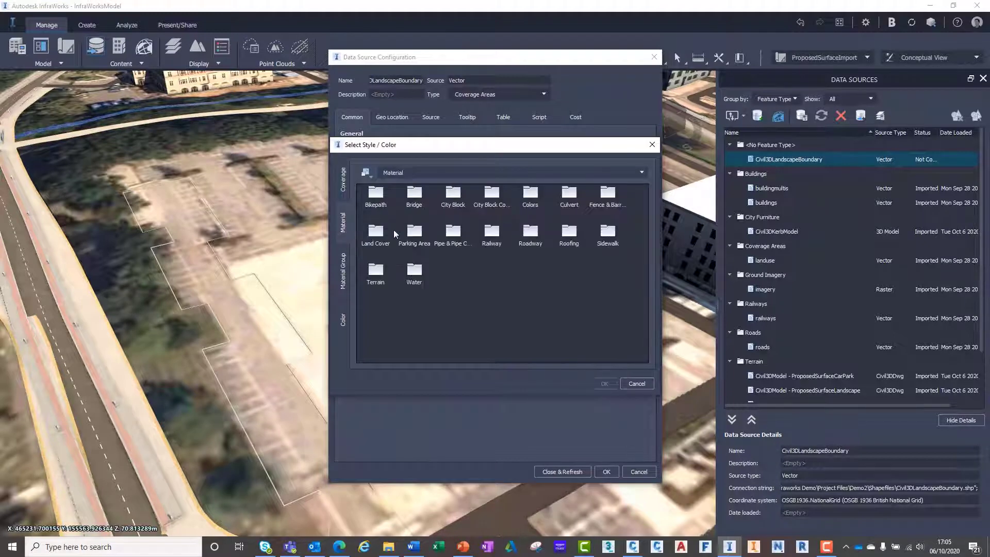
{"action": "double_click", "coordinate": [380, 263]}
{"action": "left_click", "coordinate": [570, 202]}
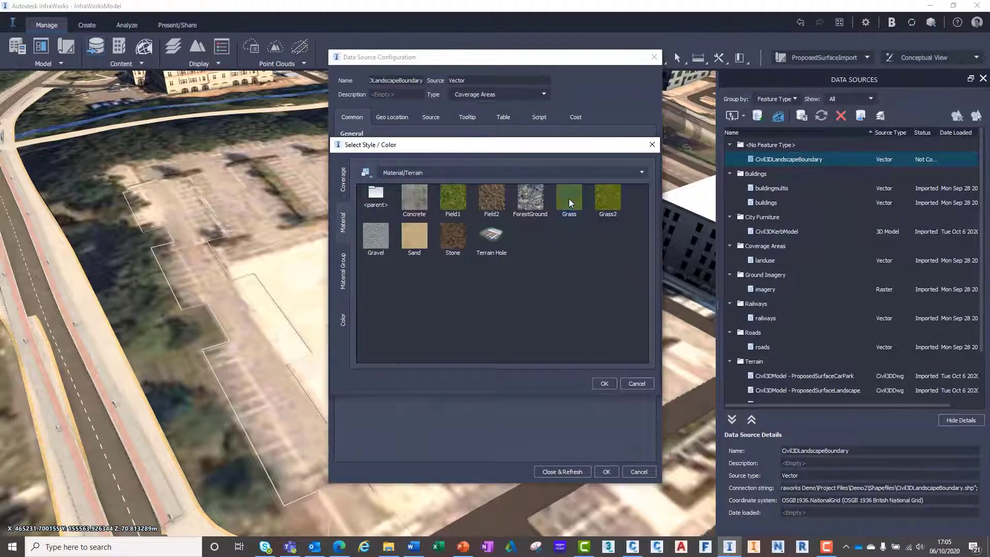
{"action": "left_click", "coordinate": [604, 383]}
{"action": "left_click", "coordinate": [562, 471]}
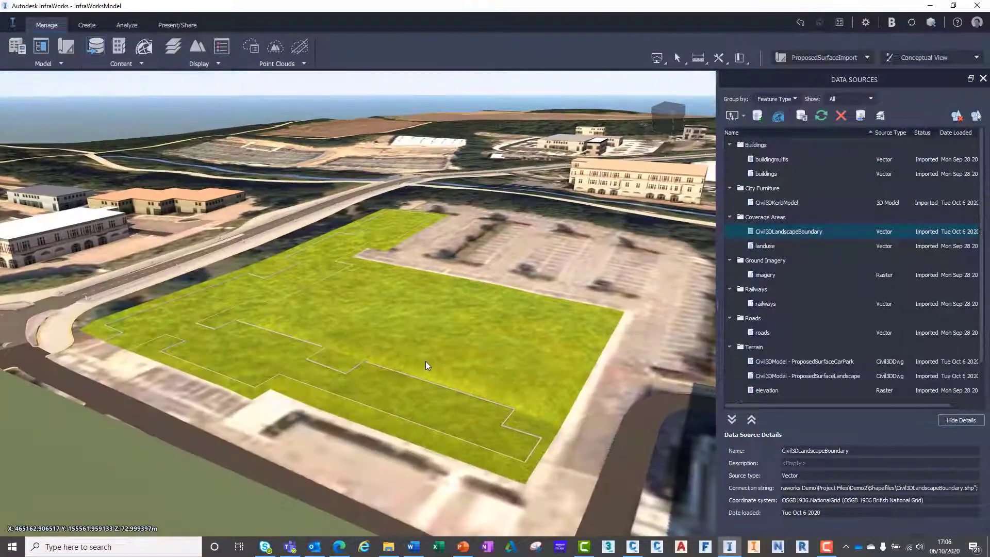
{"action": "mouse_move", "coordinate": [425, 361]}
{"action": "middle_mouse_down"}
{"action": "mouse_move", "coordinate": [528, 369]}
{"action": "mouse_move", "coordinate": [493, 367]}
{"action": "middle_mouse_up"}
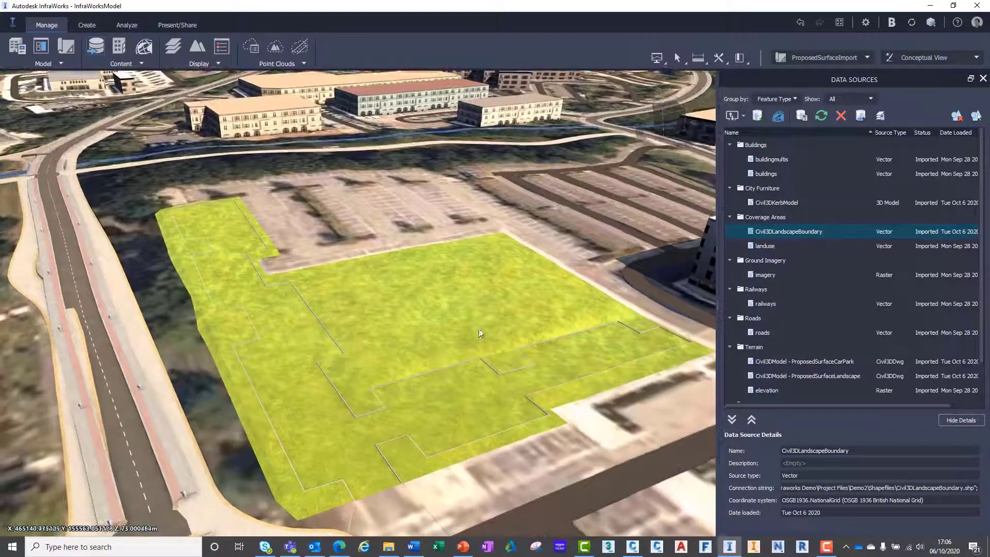
Add Civil3DCarParkBoundary.shp as a SHP data source typed Coverage Areas.
{"action": "left_click", "coordinate": [743, 115]}
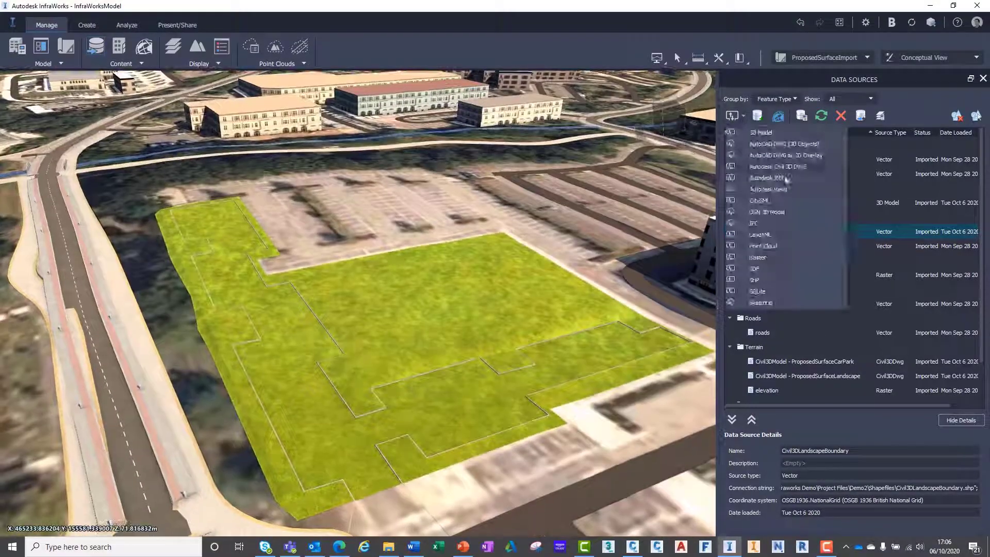
{"action": "left_click", "coordinate": [748, 280]}
{"action": "left_click", "coordinate": [470, 327]}
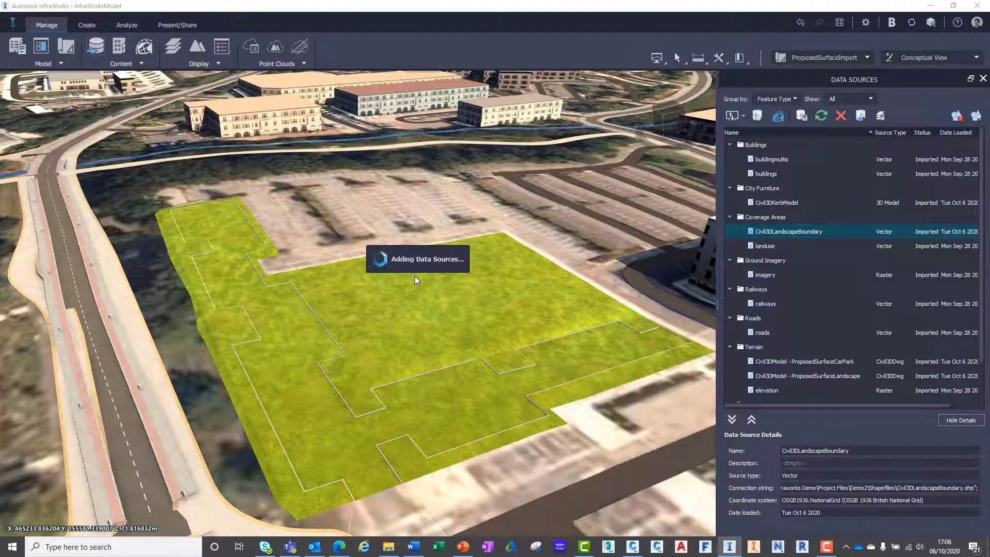
{"action": "double_click", "coordinate": [785, 160]}
{"action": "left_click", "coordinate": [543, 95]}
{"action": "left_click", "coordinate": [480, 145]}
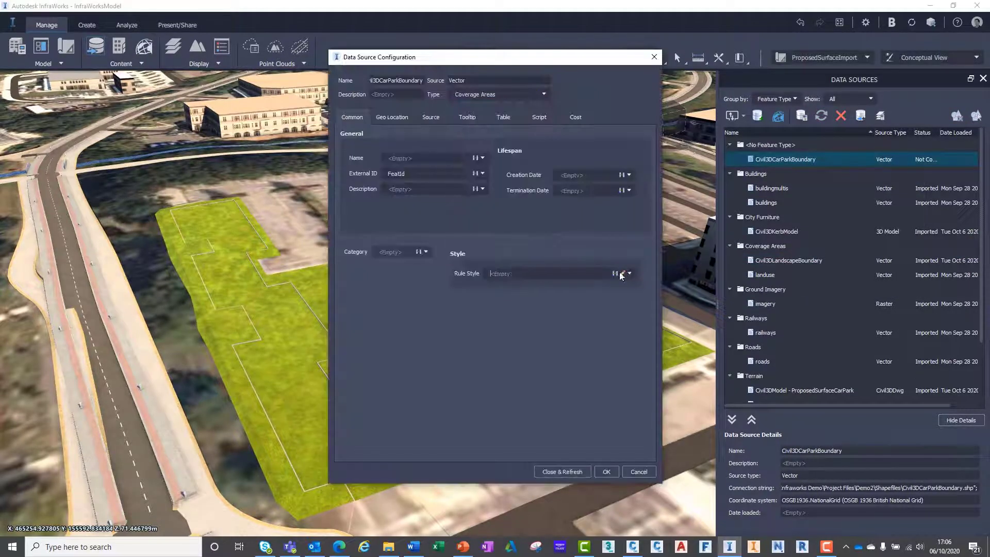
Style the car park coverage with the Material/Terrain Concrete material and refresh.
{"action": "left_click", "coordinate": [620, 271]}
{"action": "left_click", "coordinate": [342, 226]}
{"action": "double_click", "coordinate": [378, 273]}
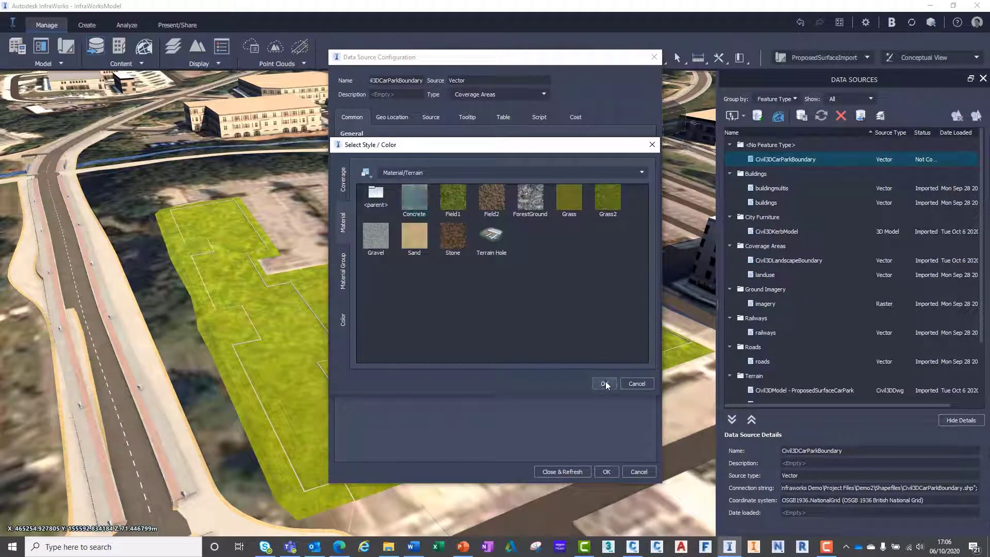
{"action": "left_click", "coordinate": [605, 383]}
{"action": "left_click", "coordinate": [568, 471]}
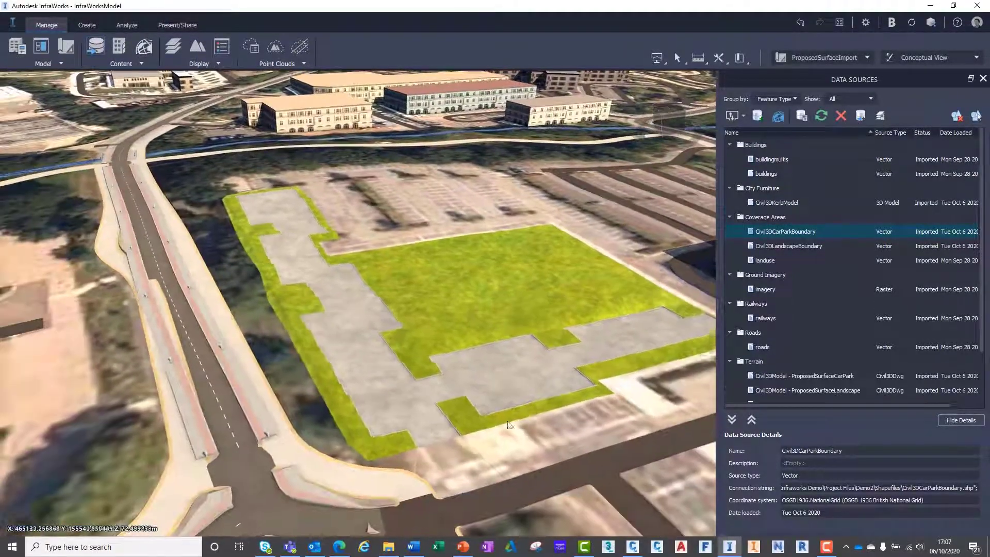
{"action": "mouse_move", "coordinate": [509, 423]}
{"action": "middle_mouse_down", "text": "shift"}
{"action": "mouse_move", "coordinate": [503, 372]}
{"action": "mouse_move", "coordinate": [398, 406]}
{"action": "mouse_move", "coordinate": [527, 385]}
{"action": "mouse_move", "coordinate": [566, 350]}
{"action": "mouse_move", "coordinate": [410, 352]}
{"action": "mouse_move", "coordinate": [547, 308]}
{"action": "mouse_move", "coordinate": [522, 354]}
{"action": "mouse_move", "coordinate": [405, 355]}
{"action": "middle_mouse_up", "text": "shift"}
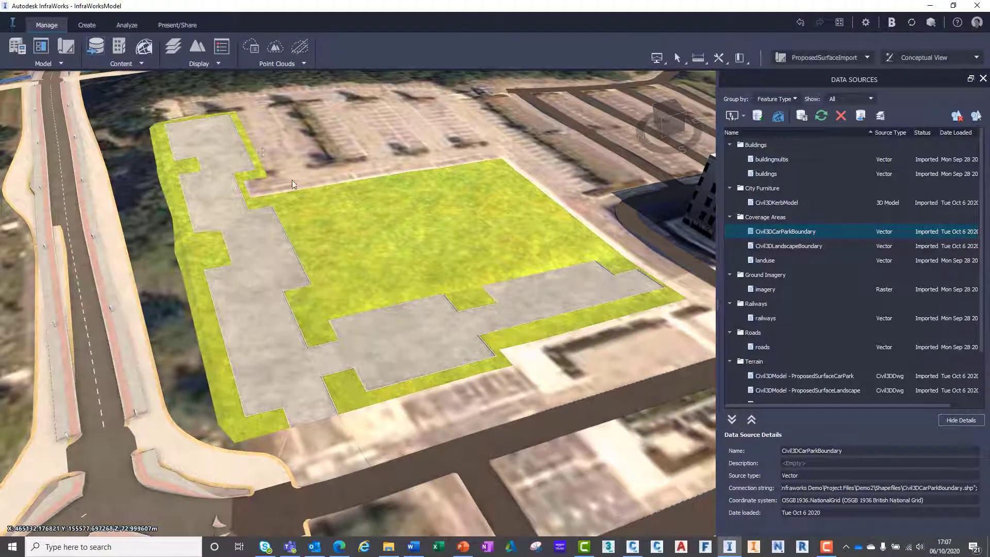
Turn off the satellite imagery layer under Ground Imagery & Coverages in Surface Layers and apply it.
{"action": "left_click", "coordinate": [203, 70]}
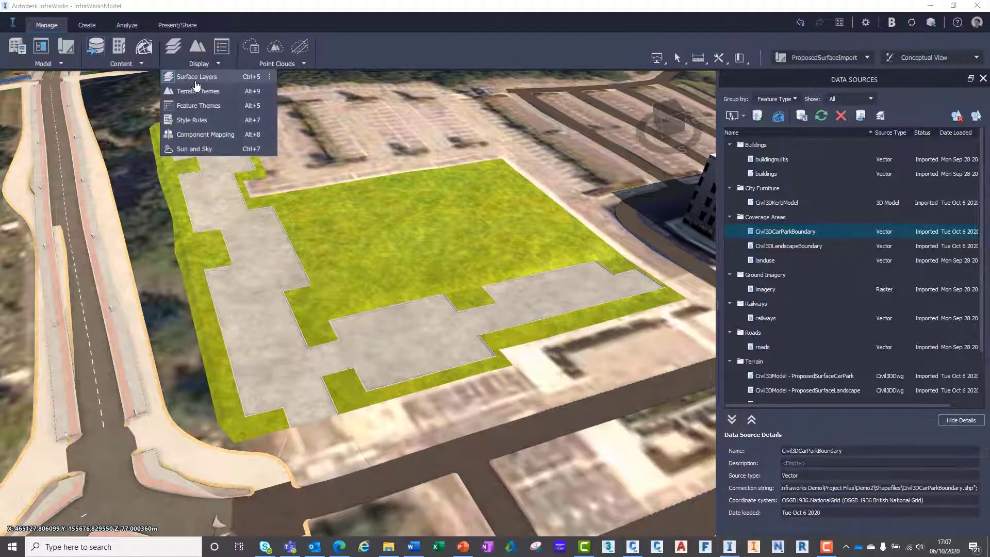
{"action": "left_click", "coordinate": [197, 85]}
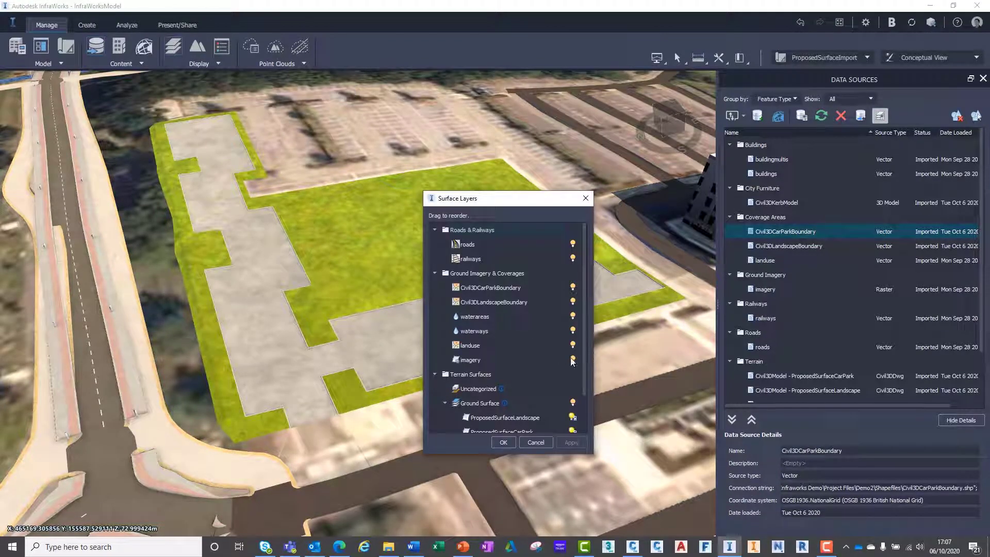
{"action": "left_click", "coordinate": [570, 444]}
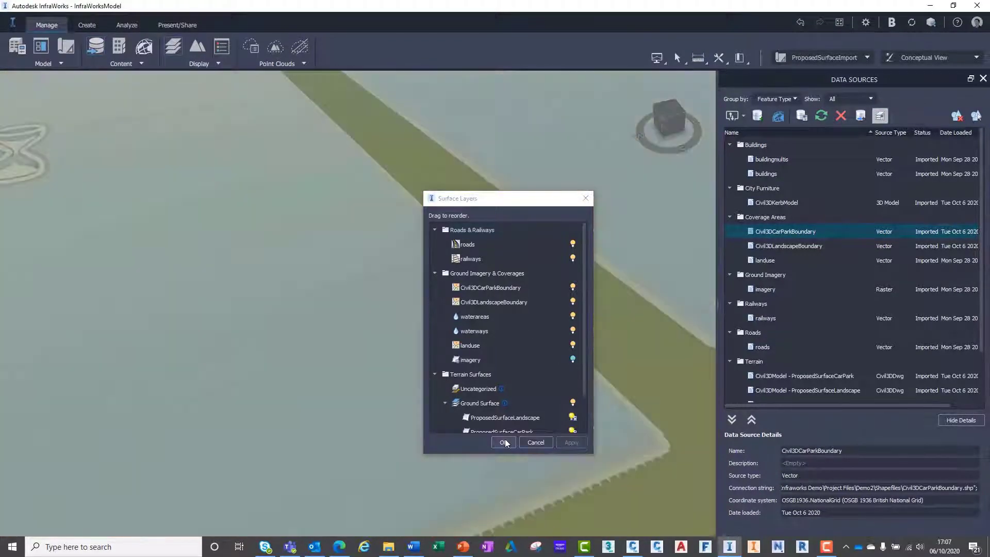
{"action": "left_click", "coordinate": [503, 442]}
{"action": "scroll", "coordinate": [497, 418], "scroll_direction": "down", "scroll_amount": 3}
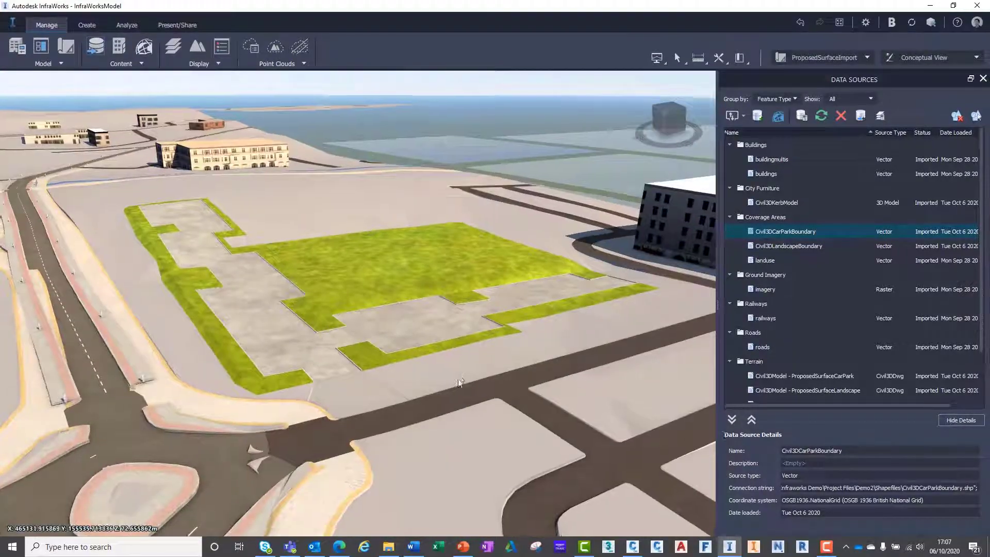
{"action": "scroll", "coordinate": [457, 381], "scroll_direction": "up", "scroll_amount": 3}
{"action": "scroll", "coordinate": [449, 390], "scroll_direction": "down", "scroll_amount": 3}
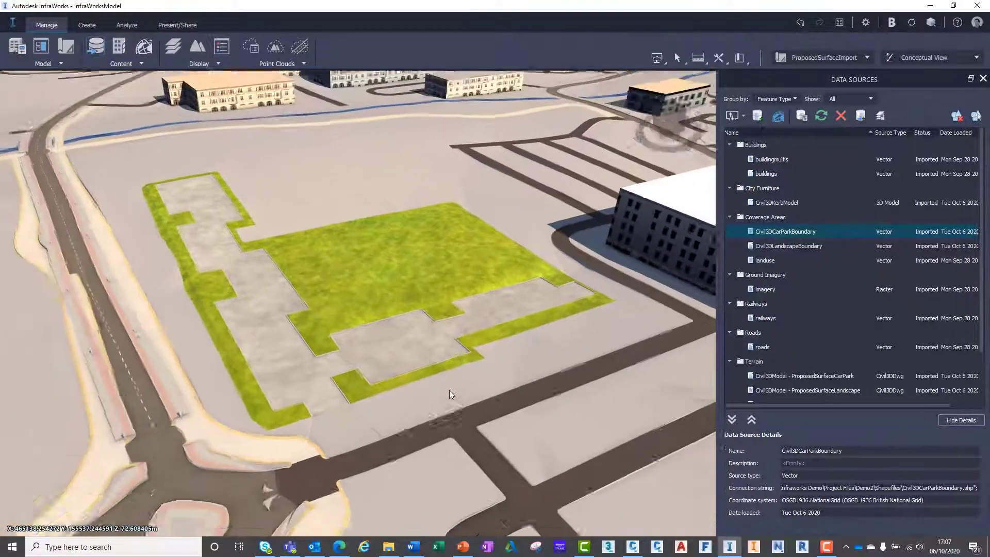
{"action": "scroll", "coordinate": [450, 390], "scroll_direction": "up", "scroll_amount": 1}
{"action": "scroll", "coordinate": [454, 379], "scroll_direction": "down", "scroll_amount": 3}
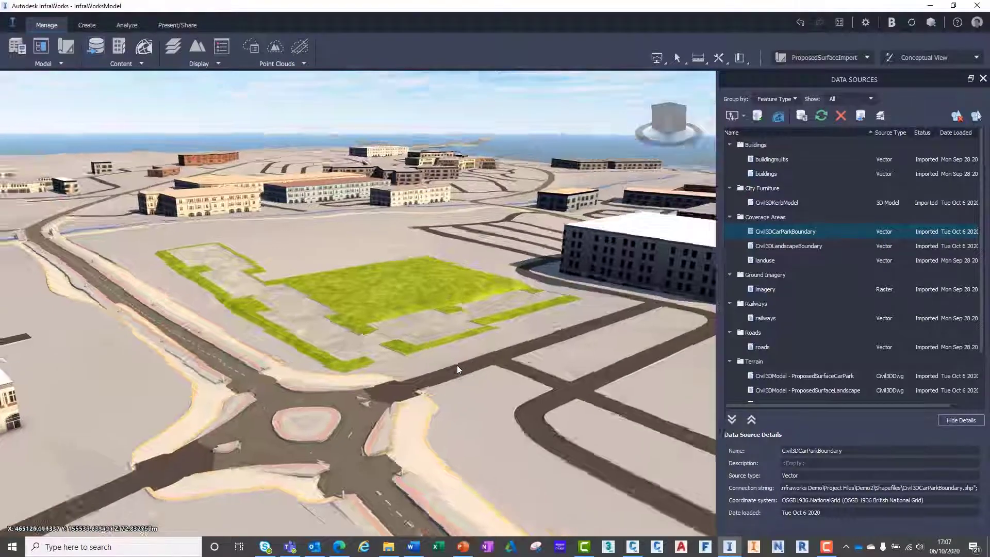